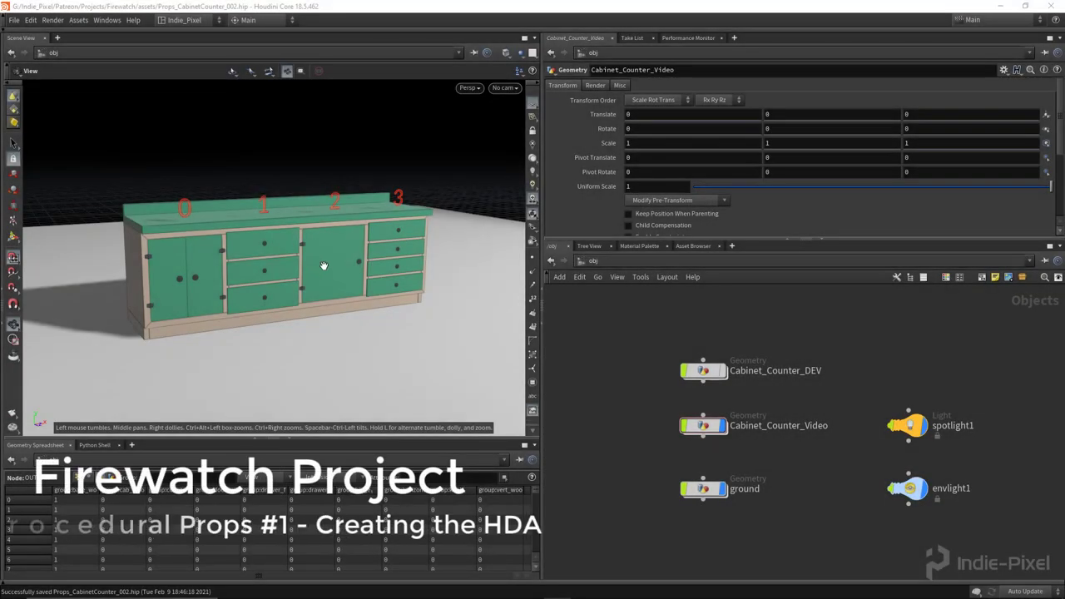
- Tilt the viewport down to look onto the green cabinet counter from higher up
drag(324, 265, 293, 283)
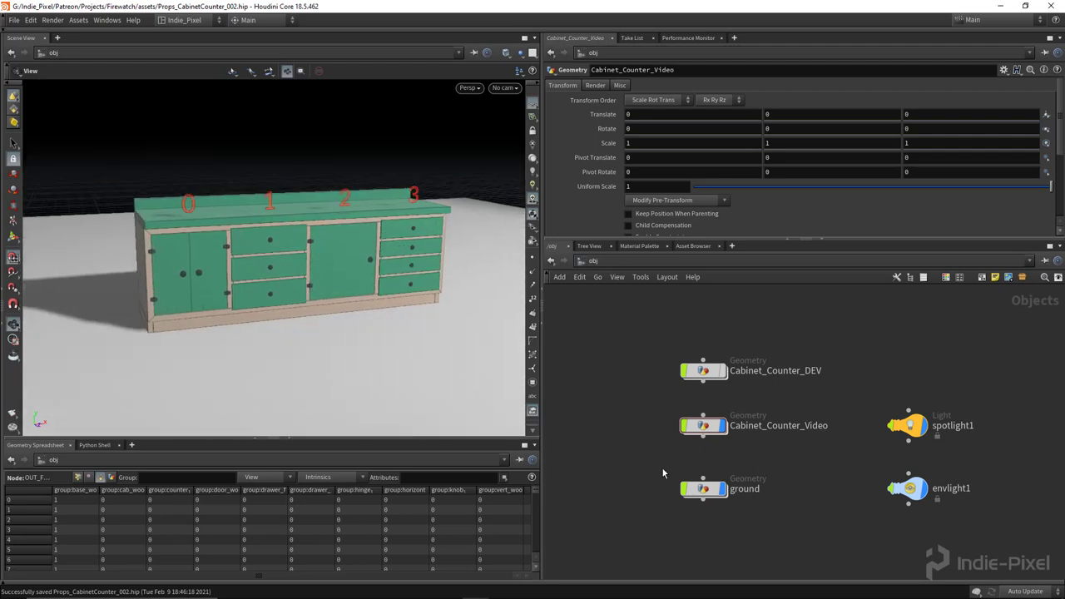
- Create a digital asset from Cabinet_Counter_Video with operator name ip::cabinet_counter_video::1.0
right_click(705, 427)
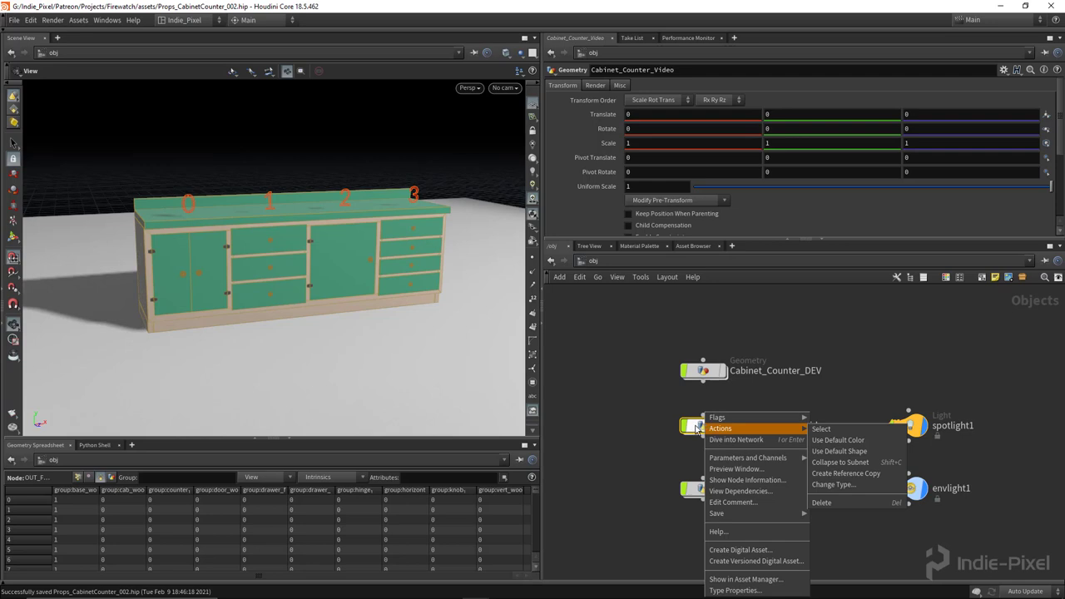
key(Escape)
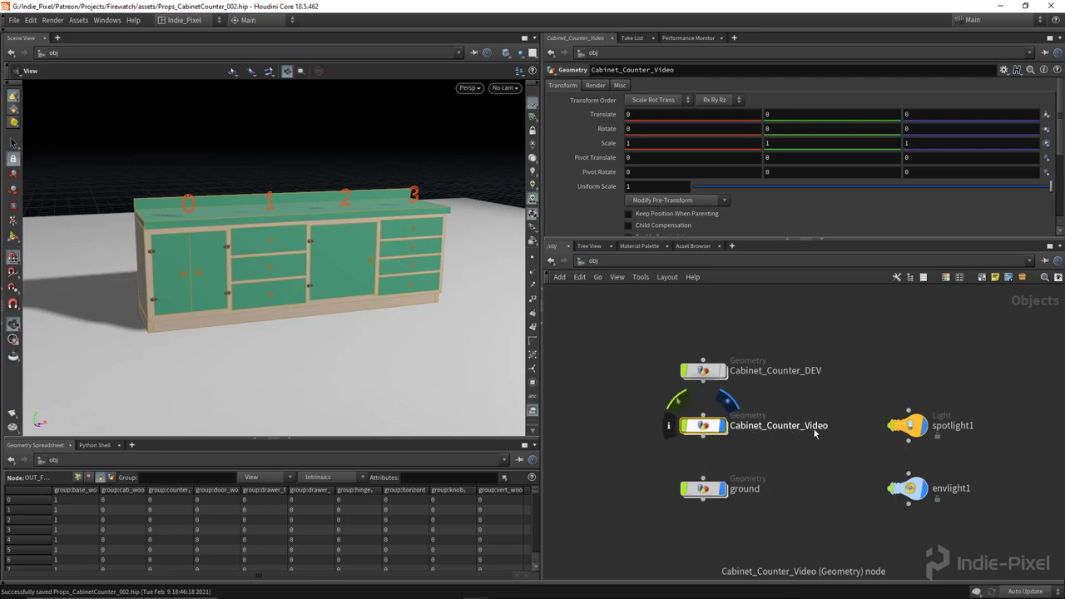
right_click(718, 431)
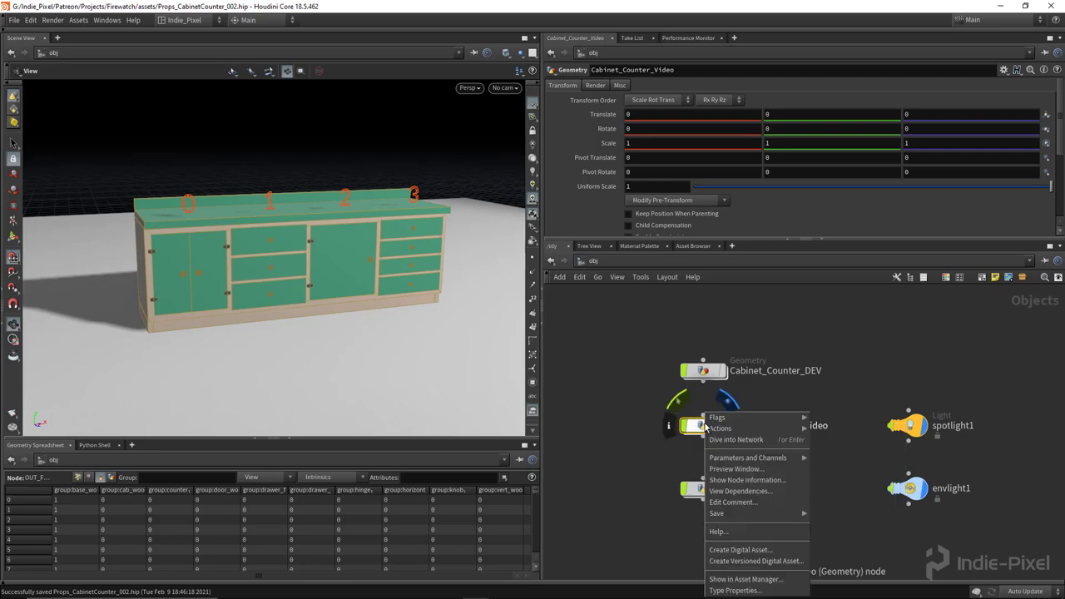
click(740, 554)
drag(492, 425, 419, 428)
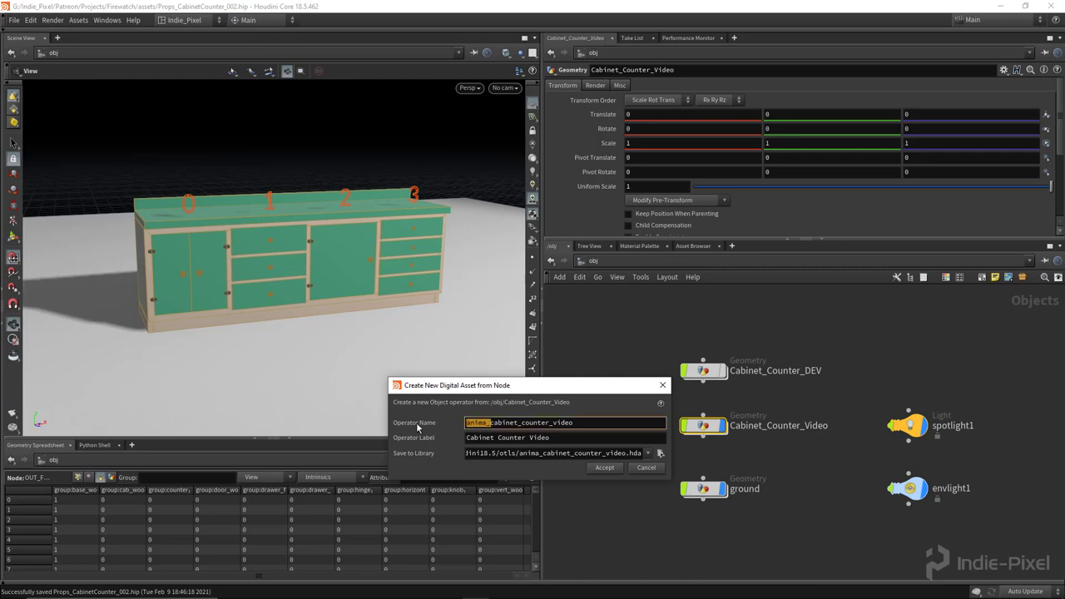
text(ip::)
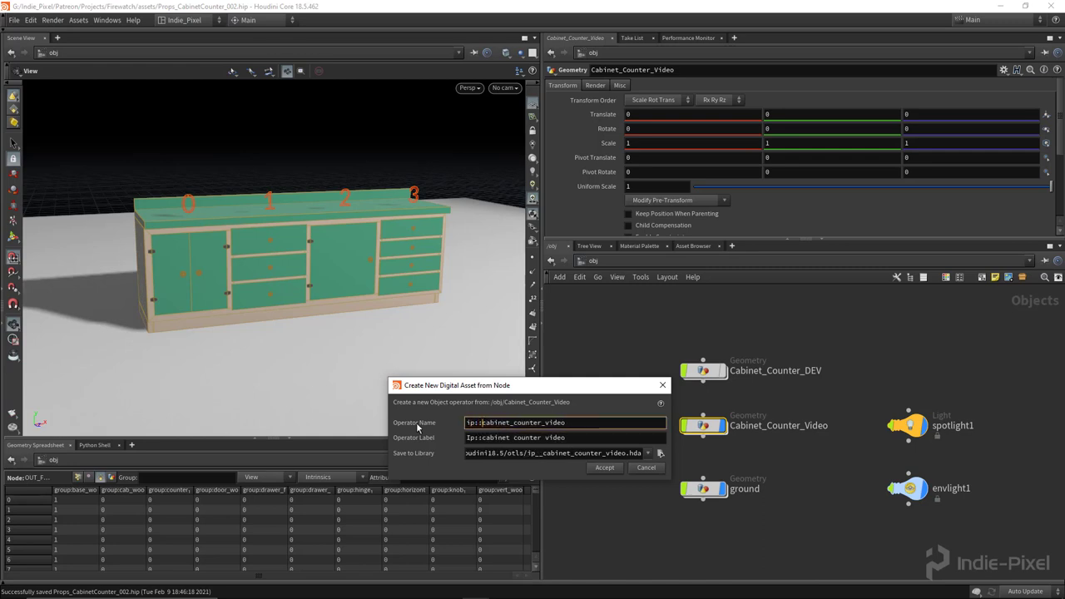
key(End)
text(::1.0)
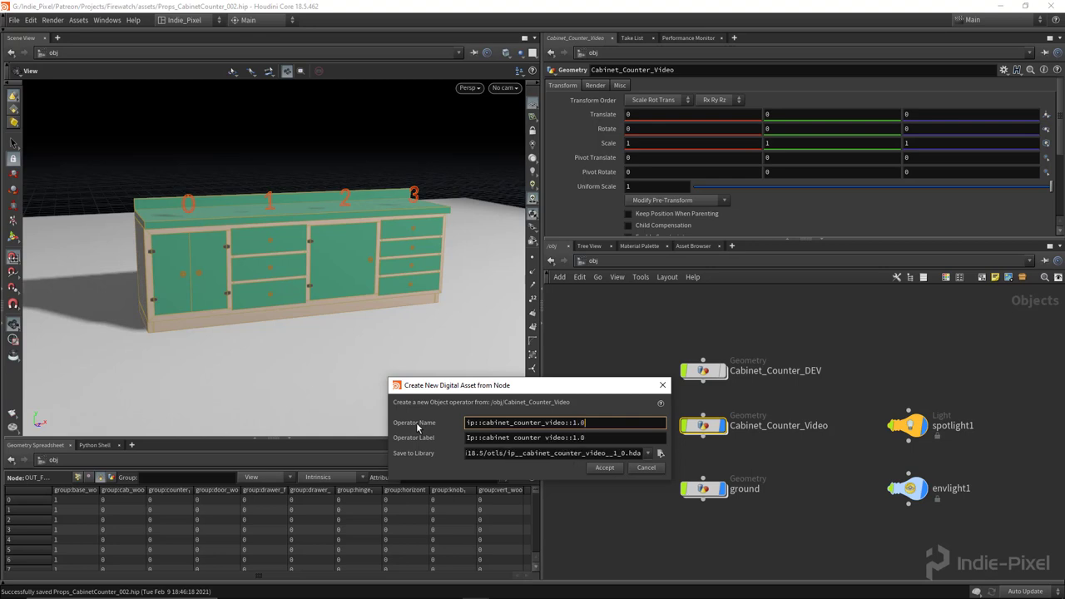
- Set the asset's operator label to 'Ip Cabinet Counter Video 1.0'
key(Tab)
key(End)
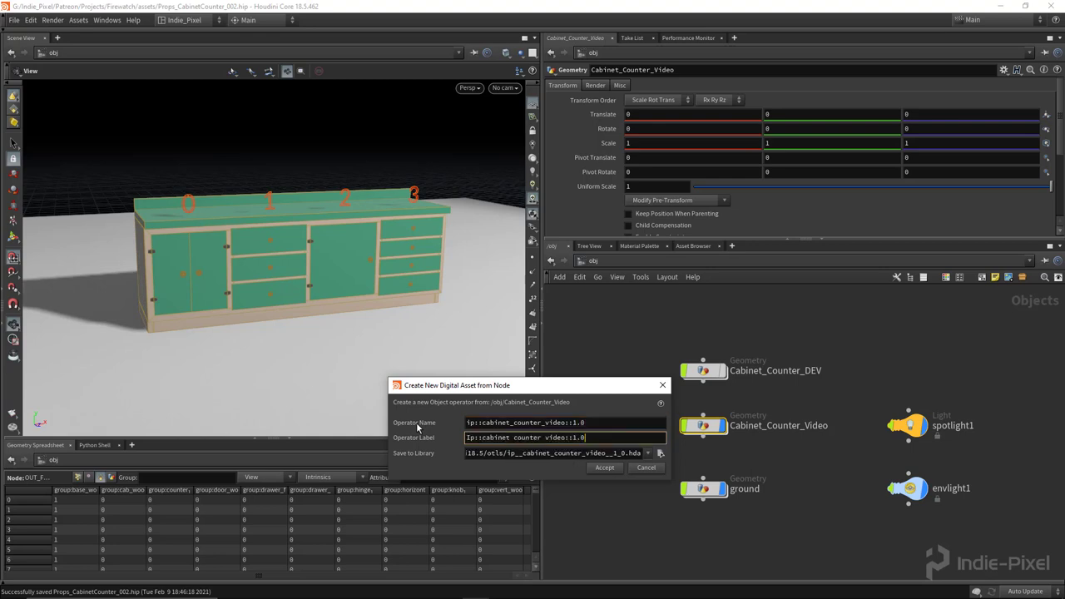
key(BackSpace)
key(BackSpace)
key(BackSpace)
text(V)
key(BackSpace)
text(C)
key(Left)
key(Left)
key(Left)
key(Left)
key(Left)
key(Left)
key(Left)
key(Left)
key(BackSpace)
text(C)
key(BackSpace)
key(BackSpace)
click(660, 453)
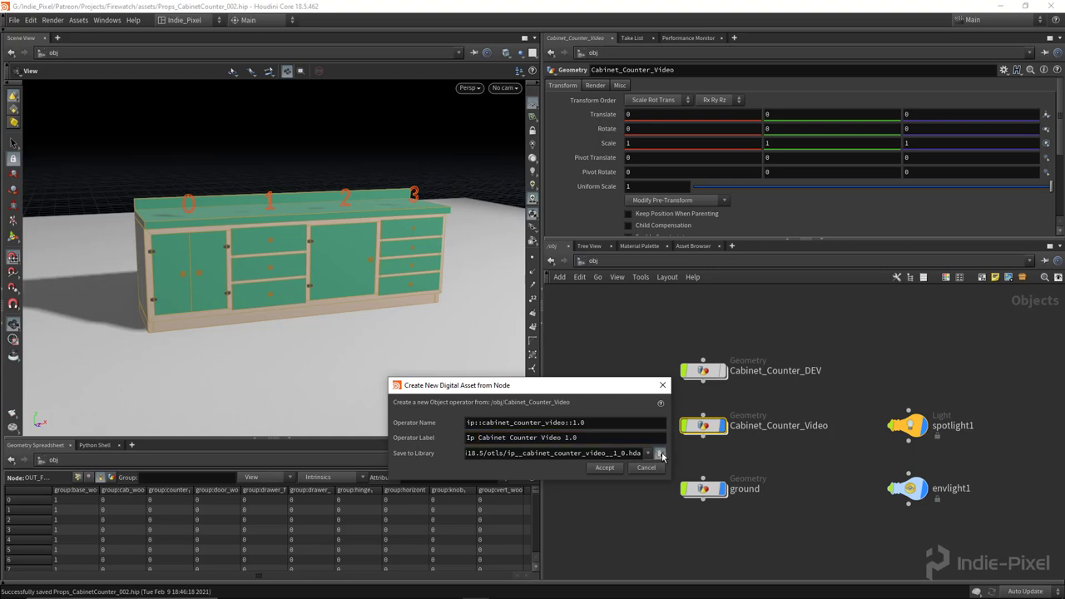
- Save the asset library to $HIP/hda as ip__cabinet_counter_video__1_0.hda
drag(488, 139, 436, 96)
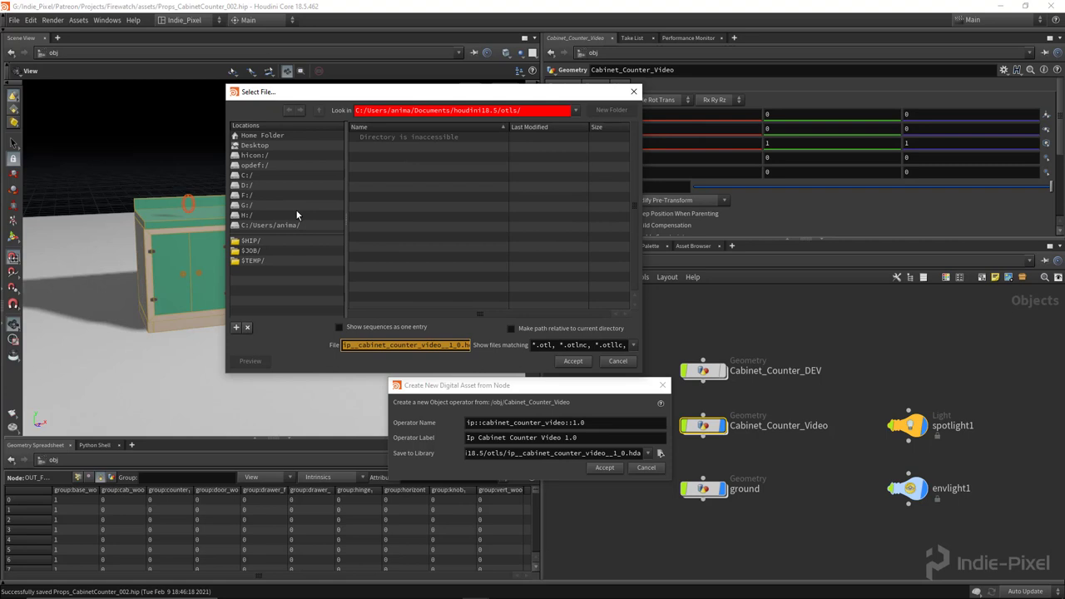
drag(366, 97, 373, 96)
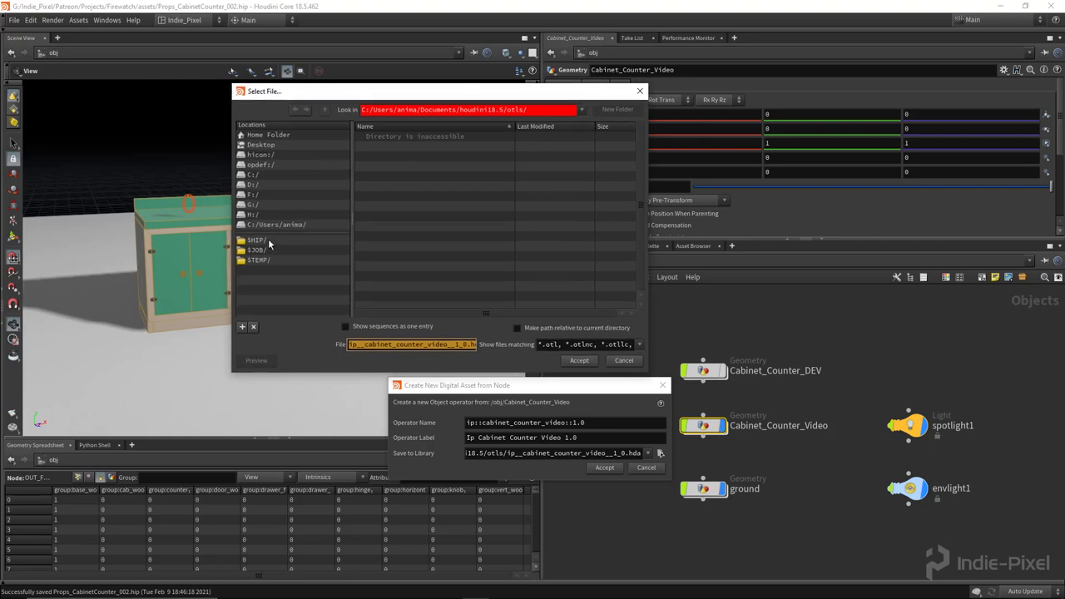
click(267, 240)
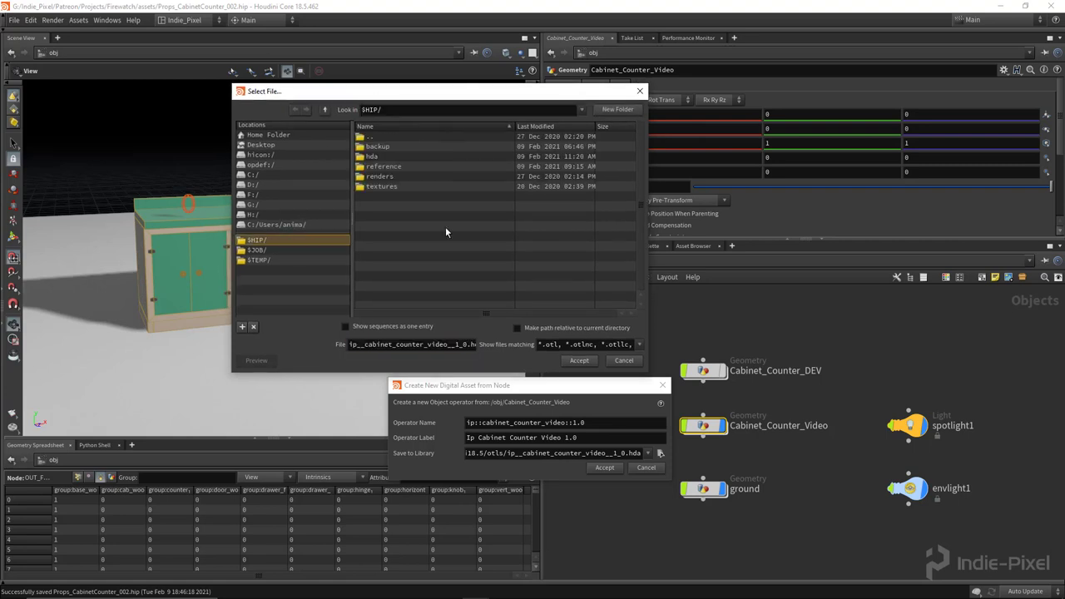
double_click(406, 158)
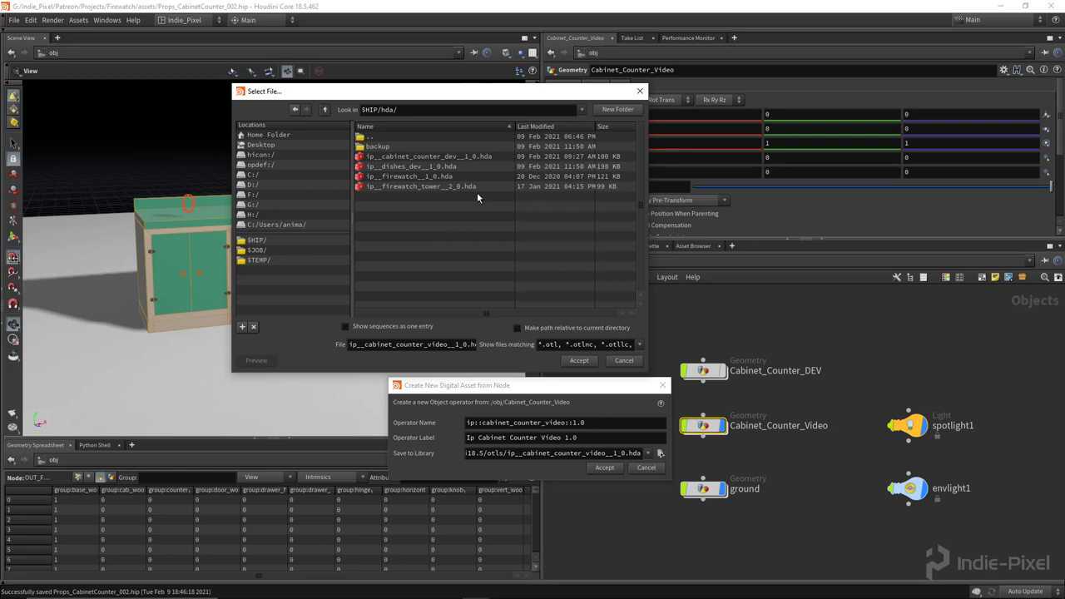
click(577, 362)
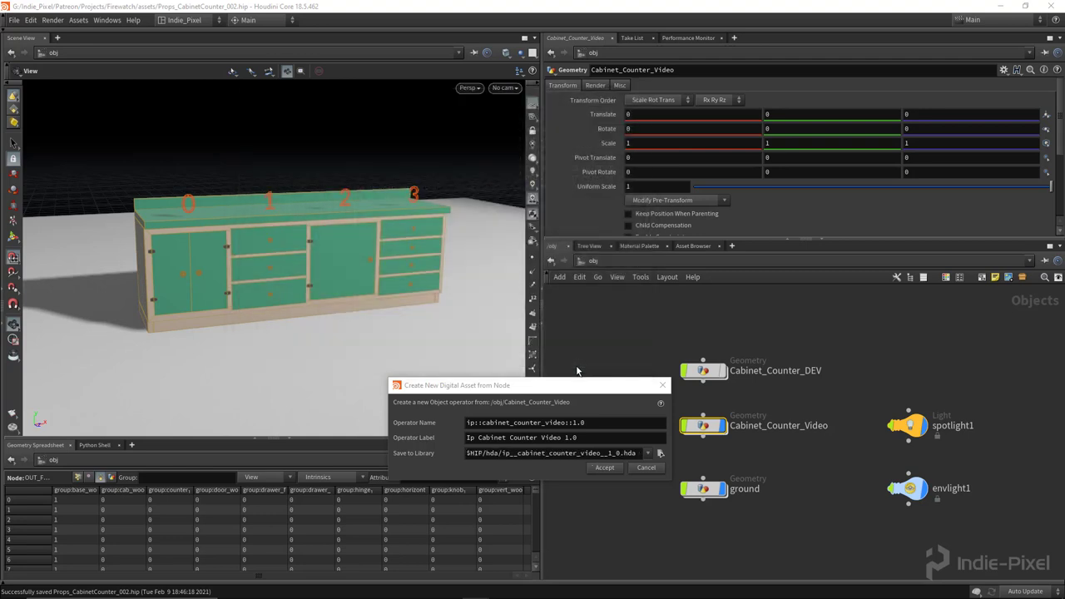
- Create the asset with no parameter changes and make its four default parameters invisible
click(610, 471)
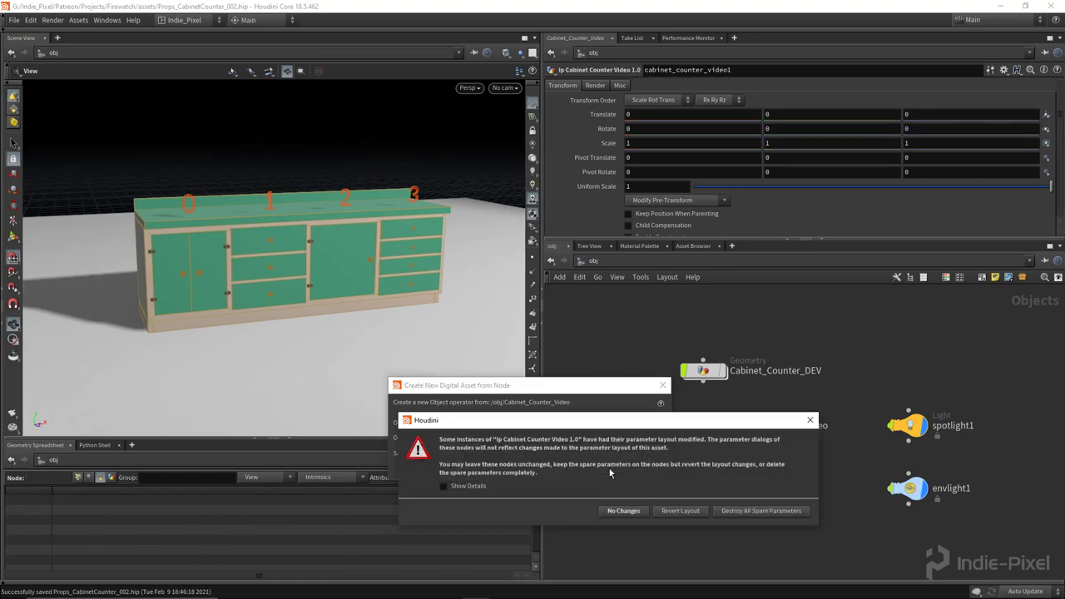
click(757, 511)
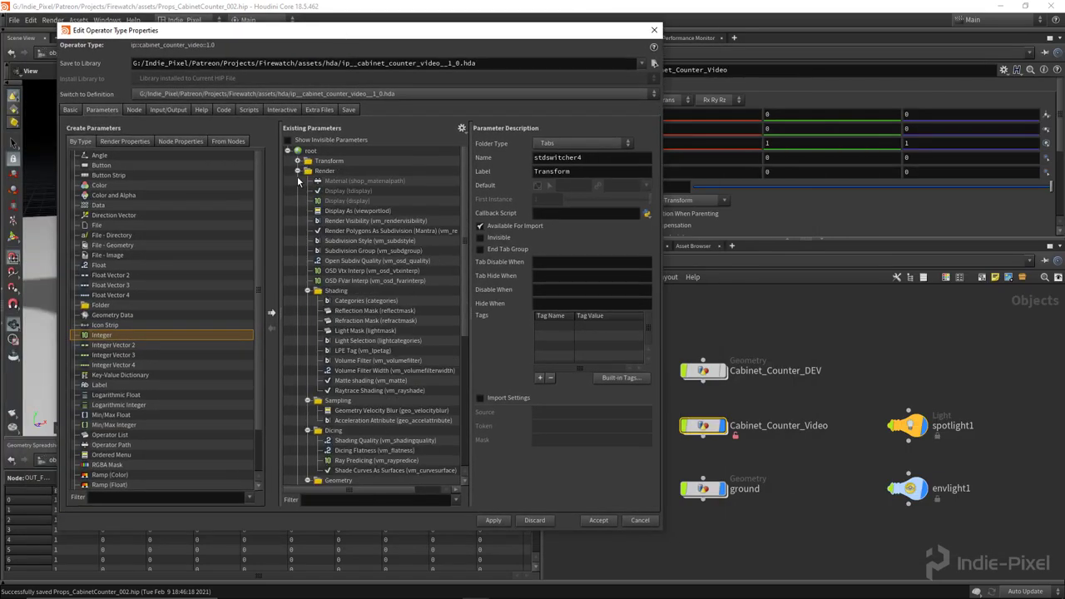
click(298, 300)
click(298, 160)
click(328, 161)
shift+click(327, 195)
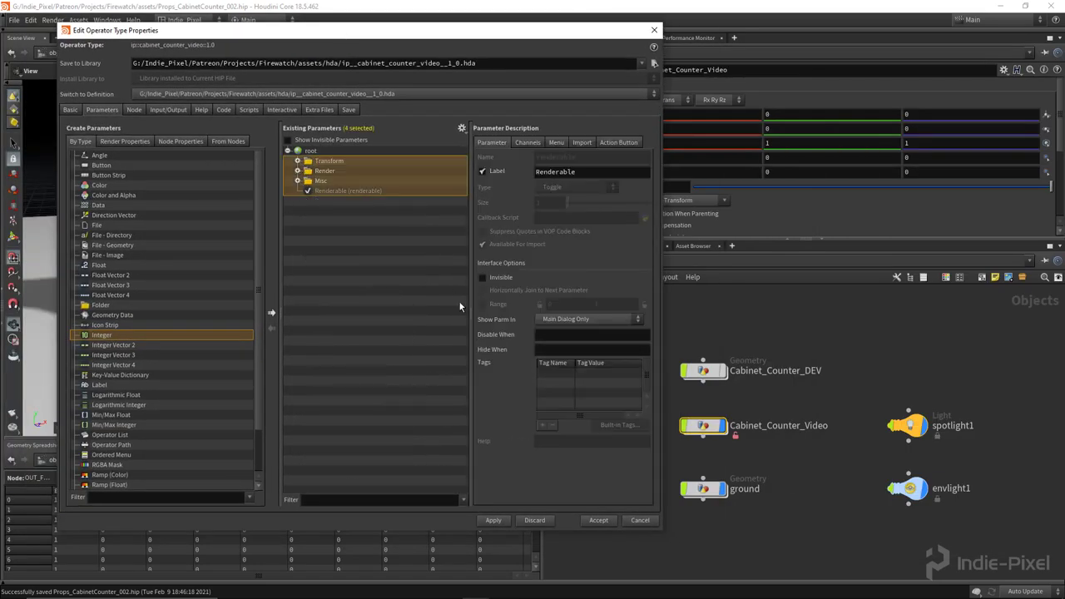
click(501, 279)
click(500, 522)
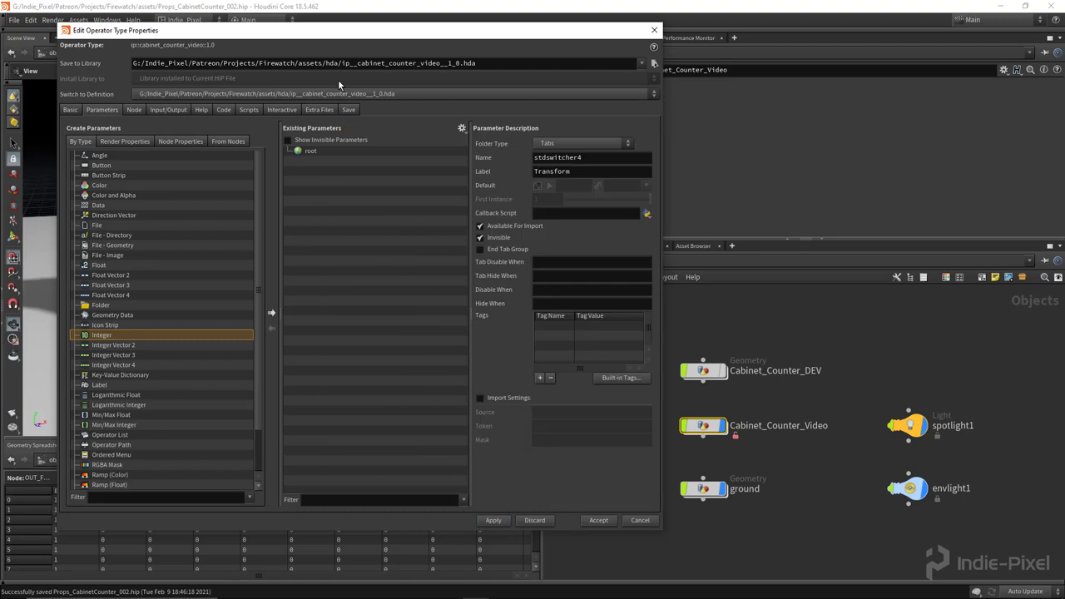
- Dive into the Cabinet_Counter_Video network and select its controls node
drag(375, 33, 331, 39)
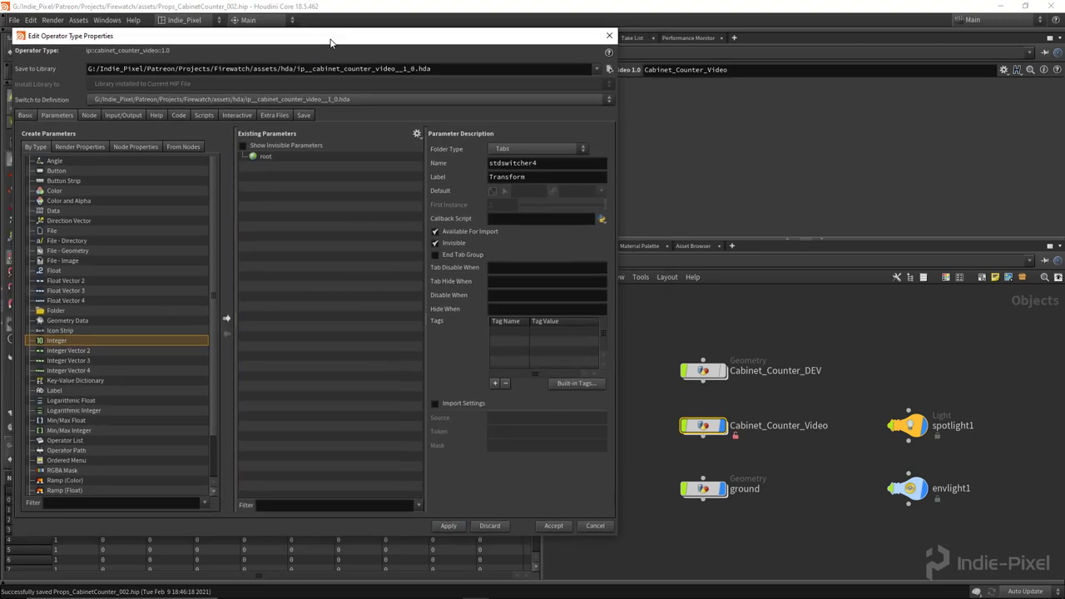
drag(839, 239, 839, 206)
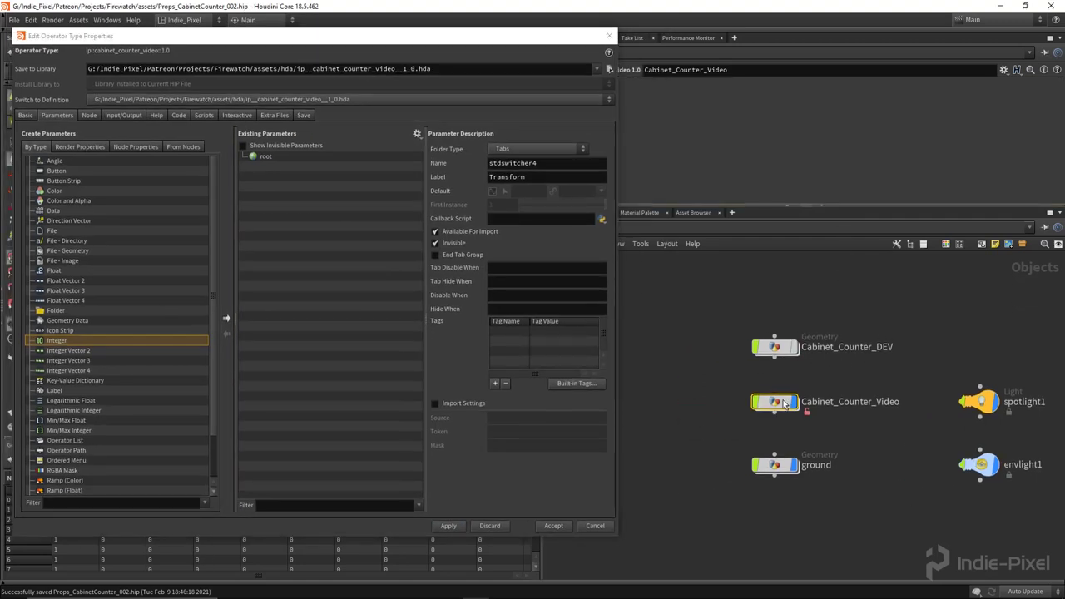
double_click(780, 403)
drag(844, 388, 960, 494)
drag(561, 35, 484, 46)
- Collapse Colors and expand the Global folder in the controls node's parameters
drag(861, 207, 861, 329)
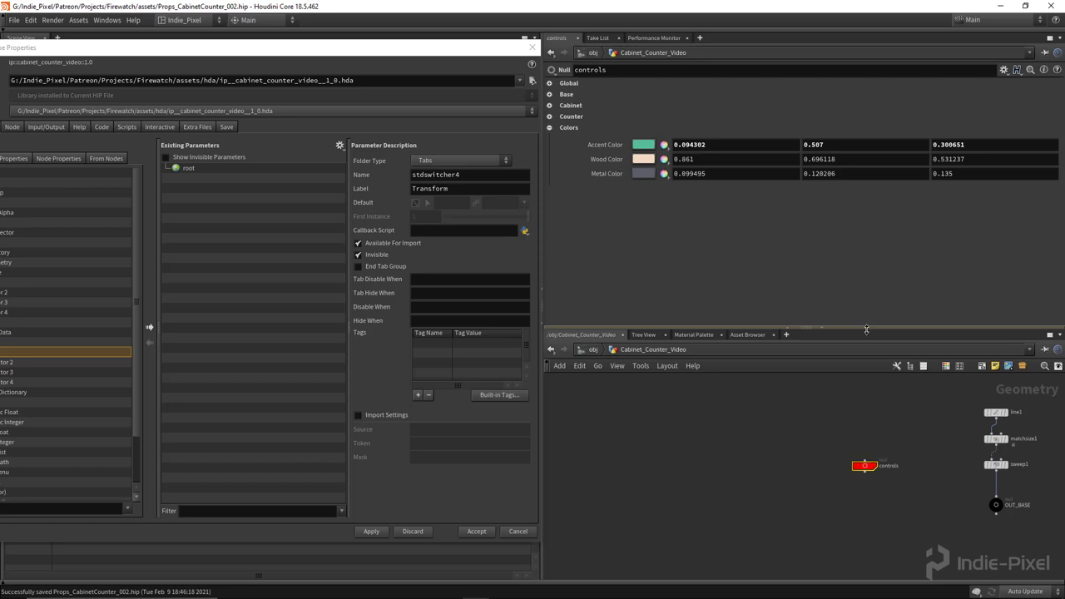
scroll(841, 465, down, 3)
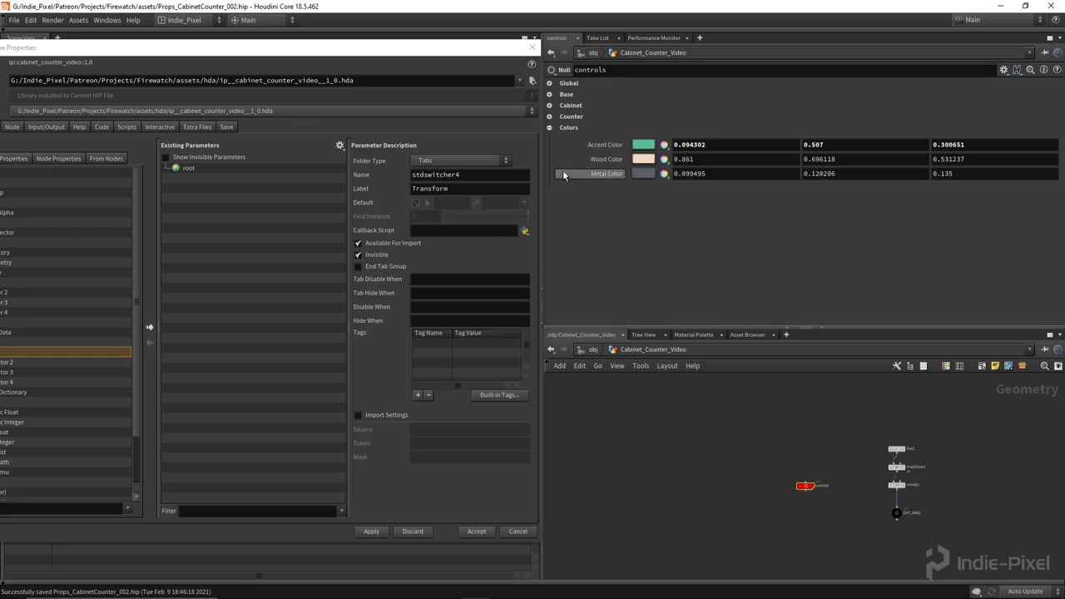
click(549, 129)
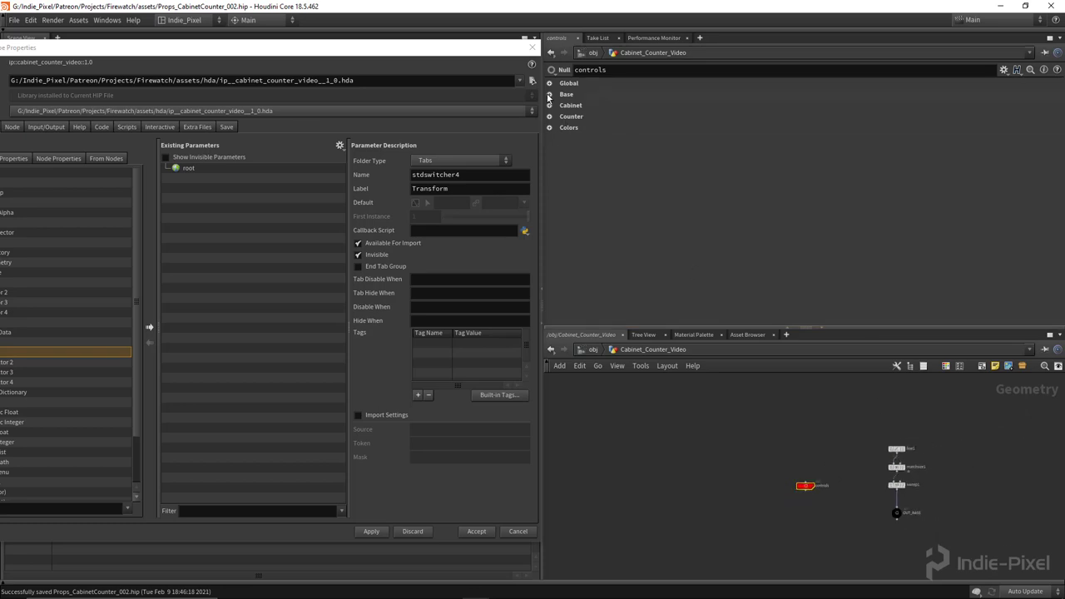
click(550, 83)
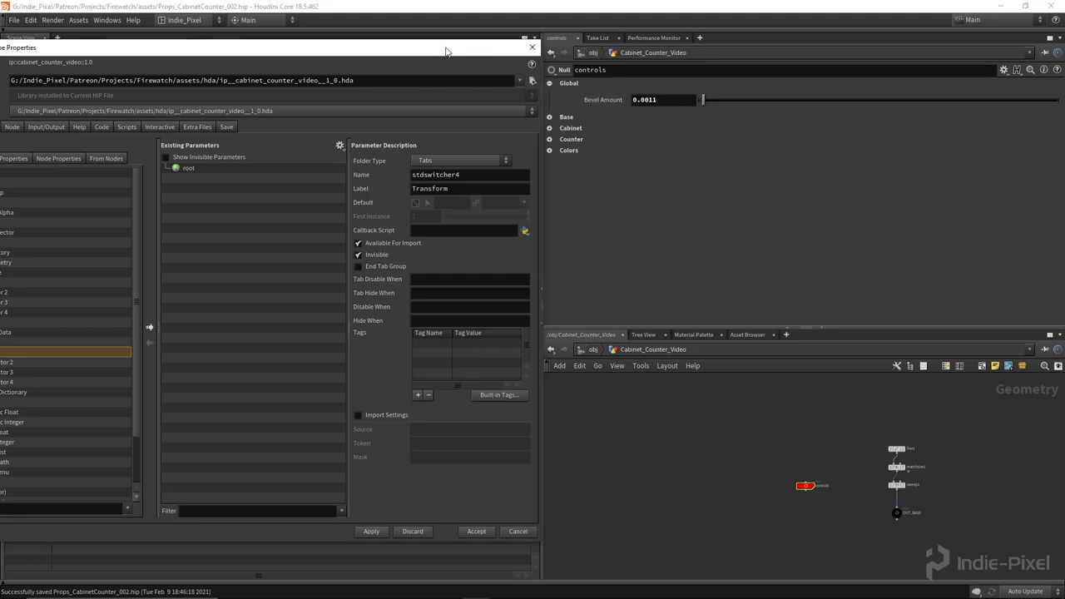
drag(440, 50, 595, 139)
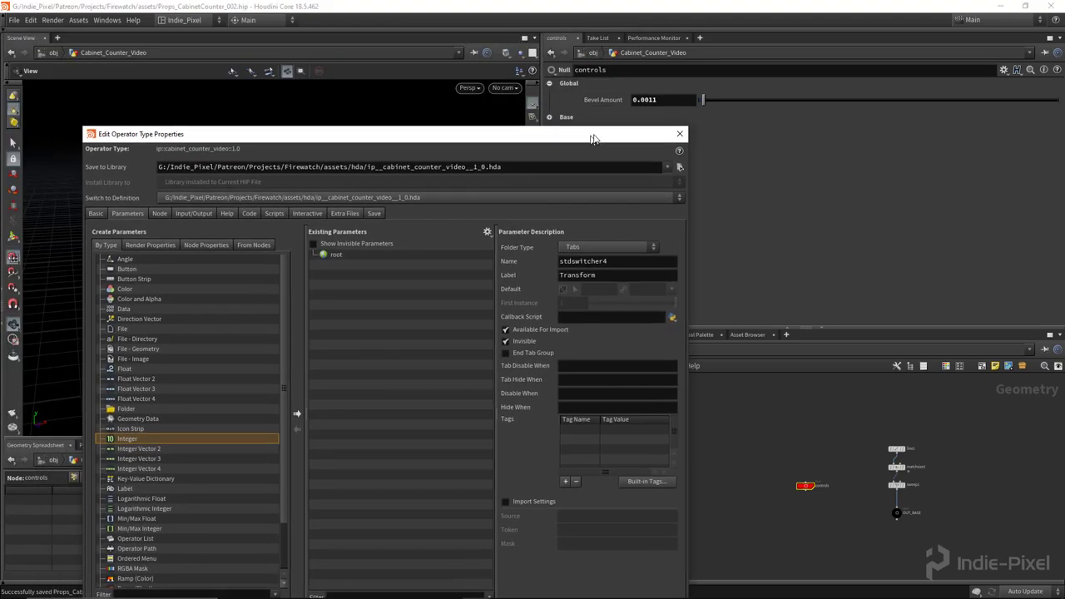
- Add a collapsible folder named global_folder with the label Global
drag(131, 411, 394, 320)
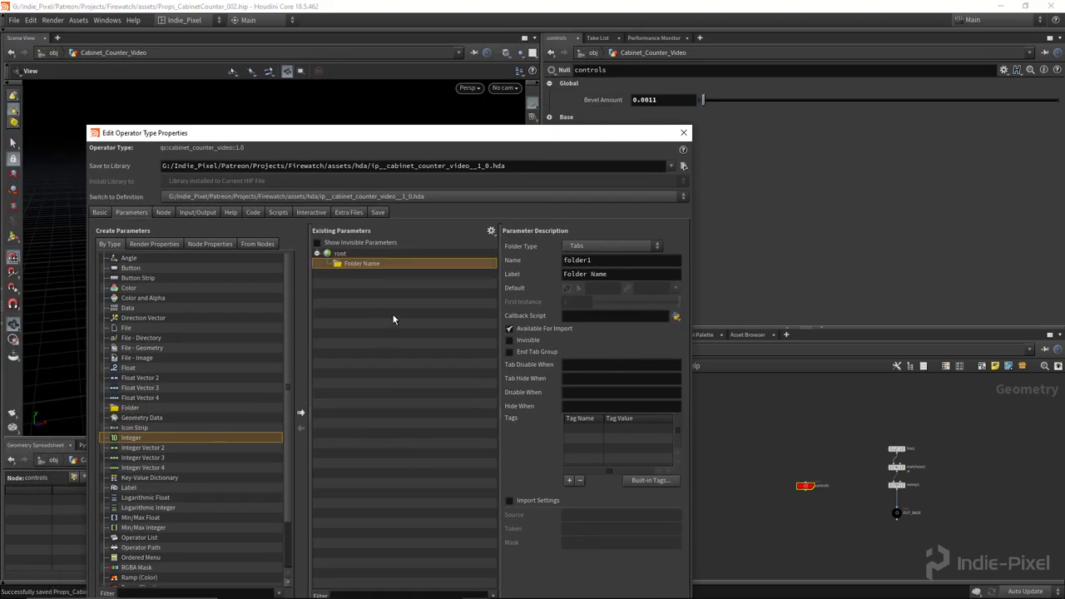
click(623, 246)
click(613, 262)
double_click(610, 261)
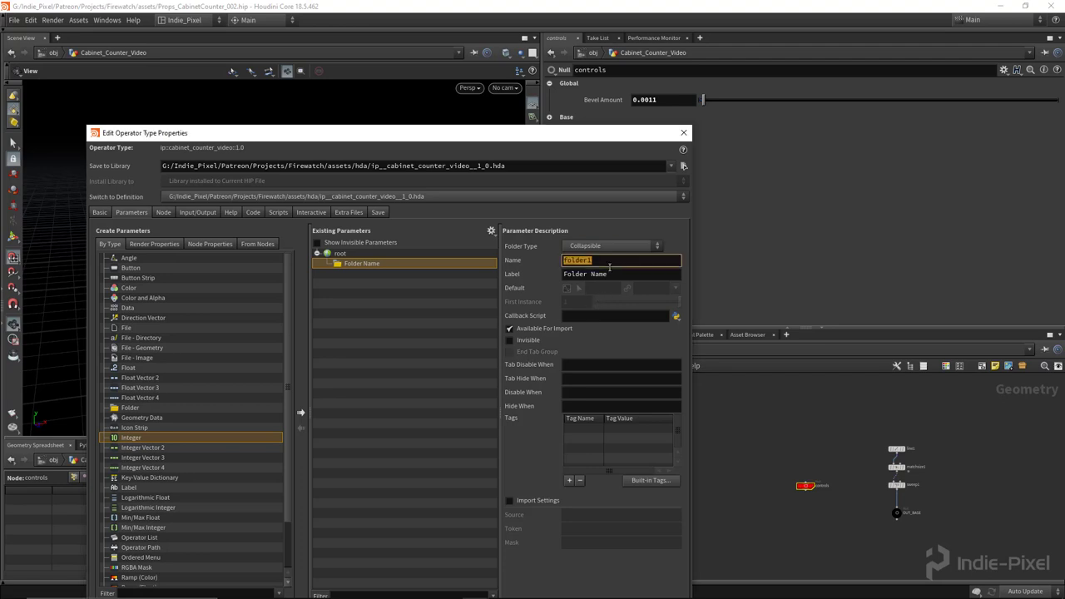
text(c)
text(lobal_folder)
key(Return)
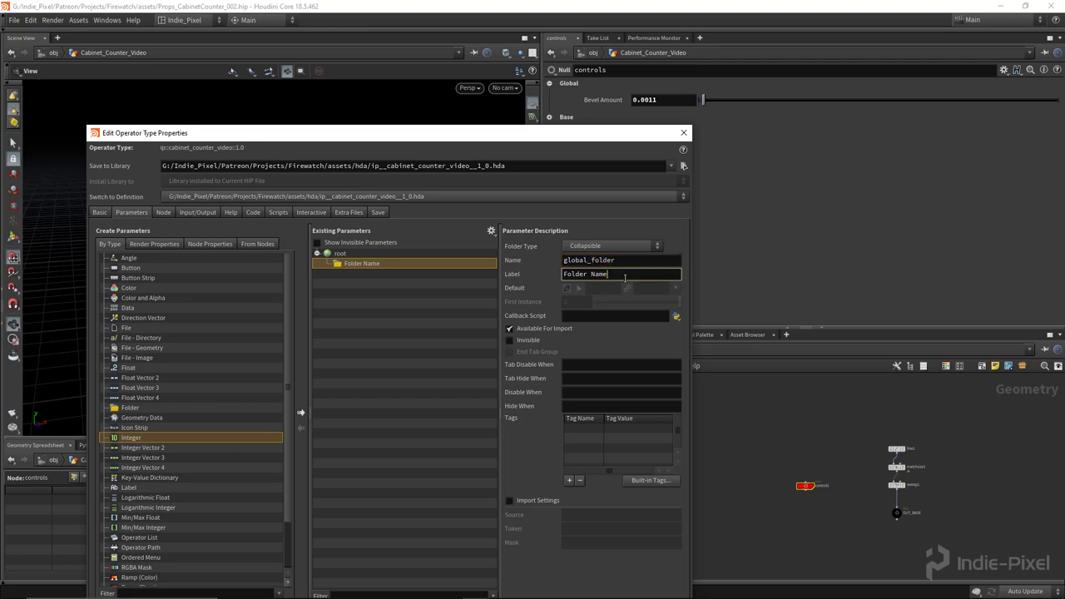
double_click(624, 275)
text(Global)
key(Return)
- Move Bevel Amount from controls into the Global folder and apply the change
drag(543, 142, 415, 60)
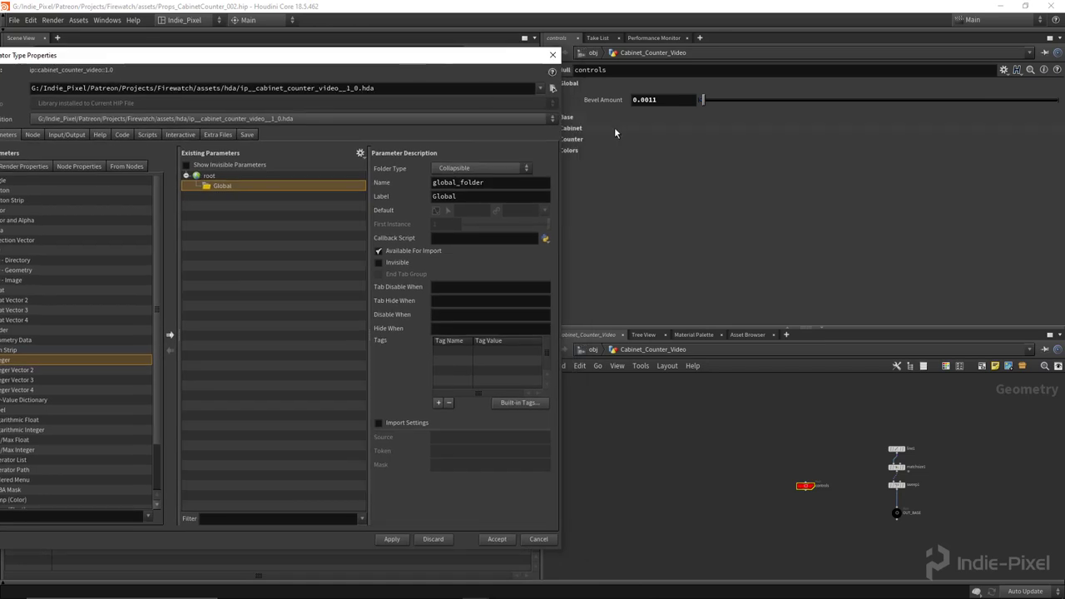
drag(613, 99, 292, 200)
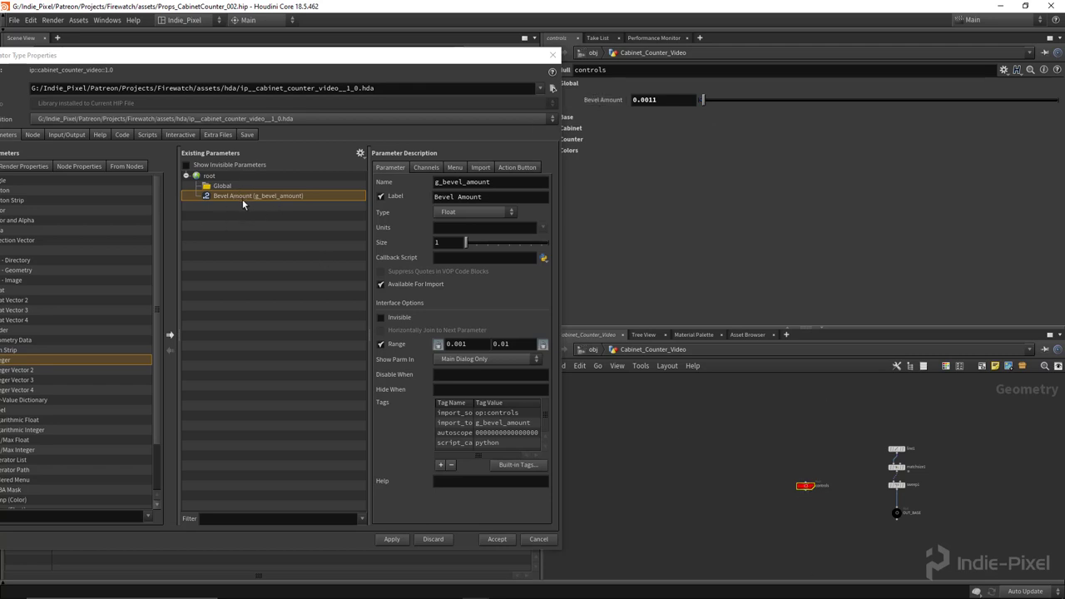
drag(224, 199, 222, 186)
click(391, 539)
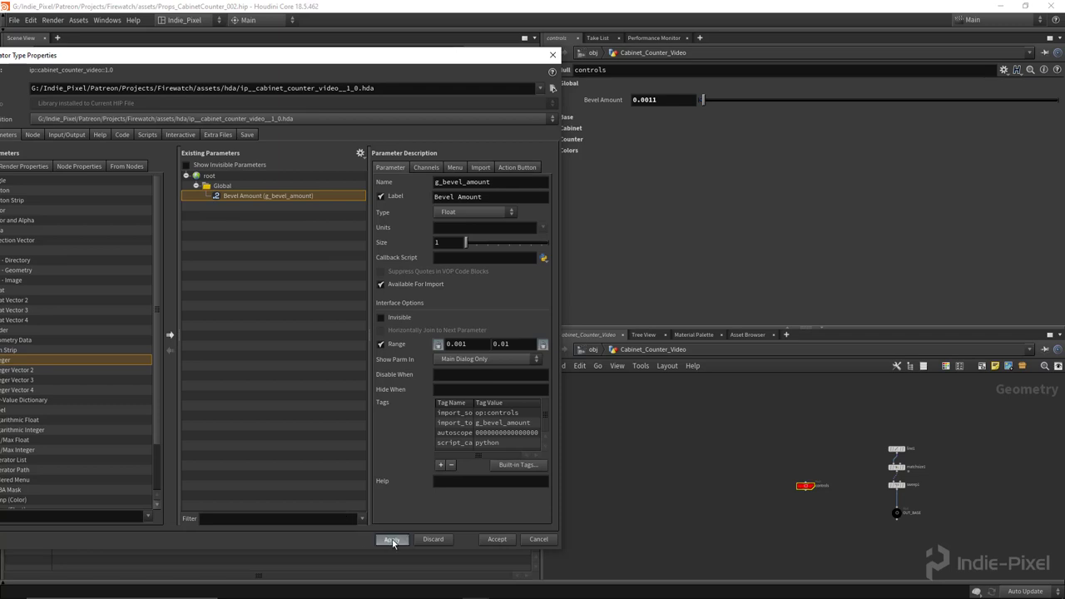
drag(500, 60, 591, 65)
click(549, 83)
click(549, 95)
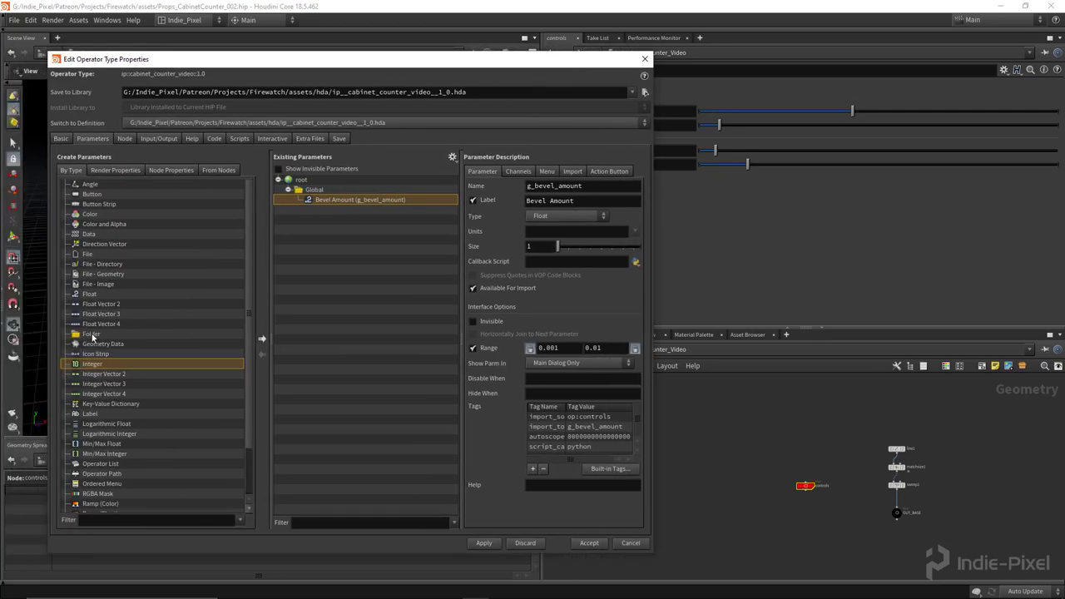
- Add a collapsible folder named base_folder with the label Base
drag(93, 336, 308, 190)
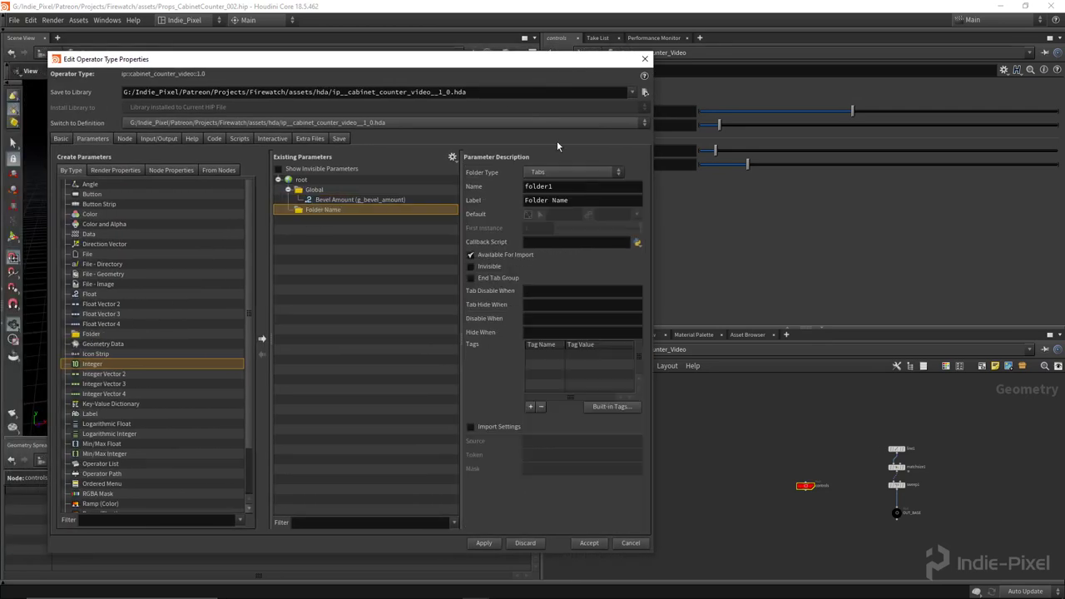
click(566, 172)
click(560, 183)
drag(566, 66, 459, 64)
double_click(455, 184)
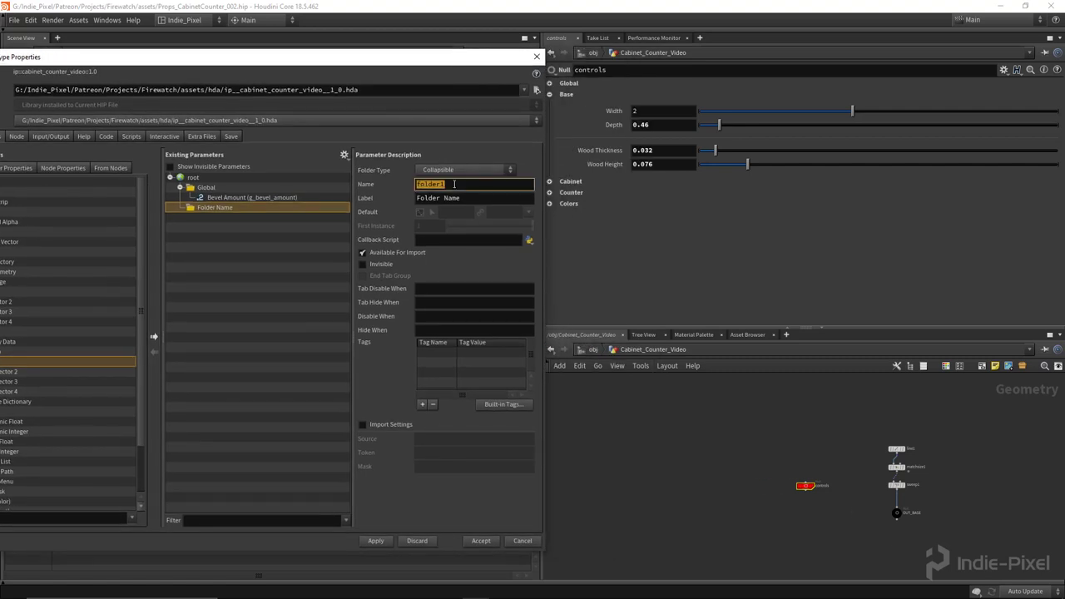
text(base_folder)
double_click(498, 203)
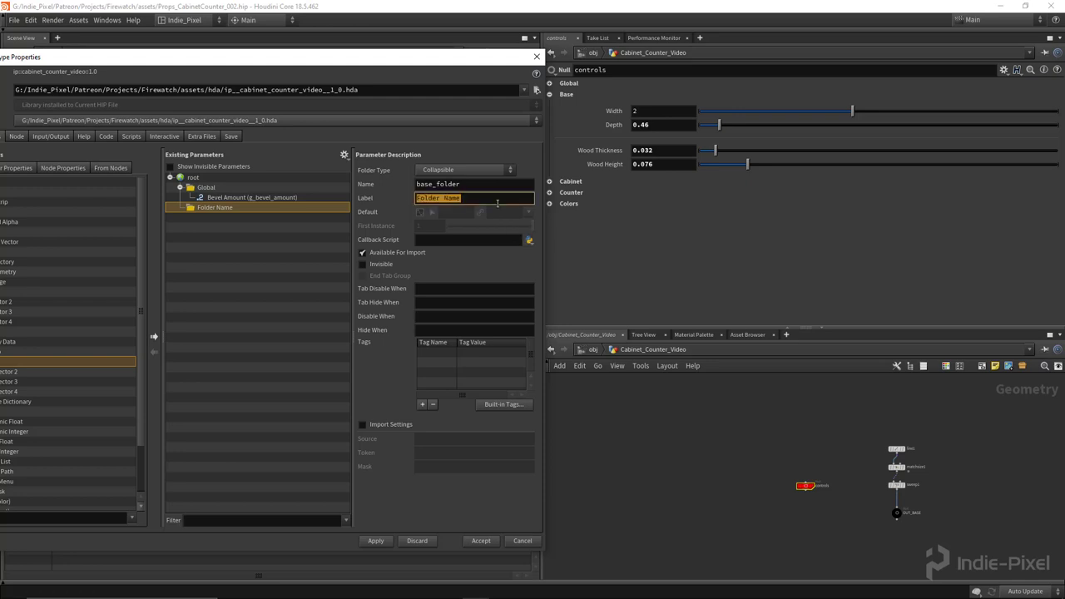
text(Base)
key(Return)
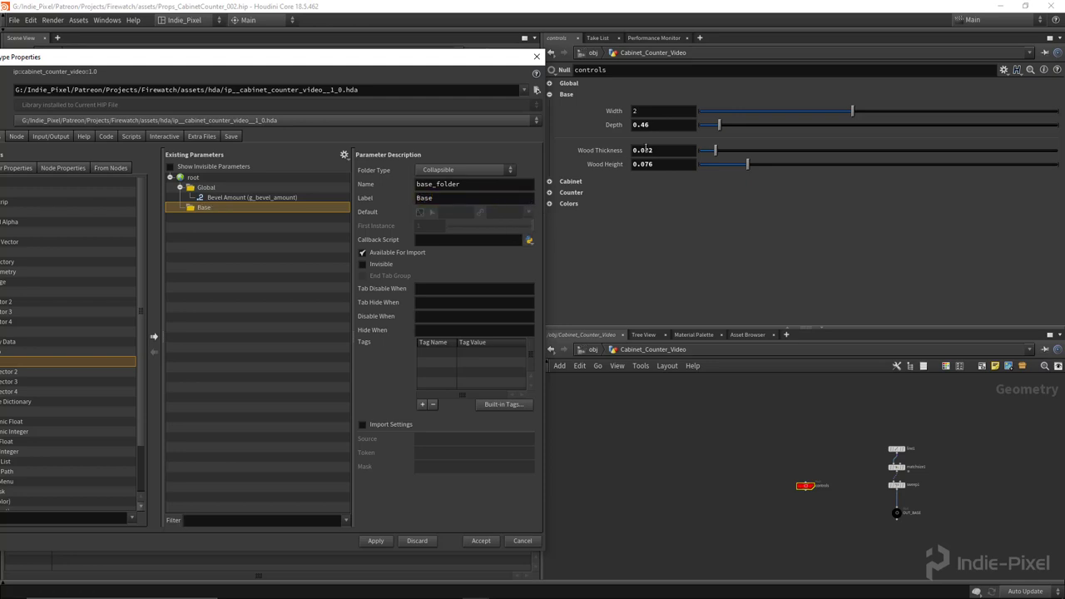
- Put Width, Depth, Wood Thickness and Wood Height into the Base folder and apply
drag(474, 52, 450, 55)
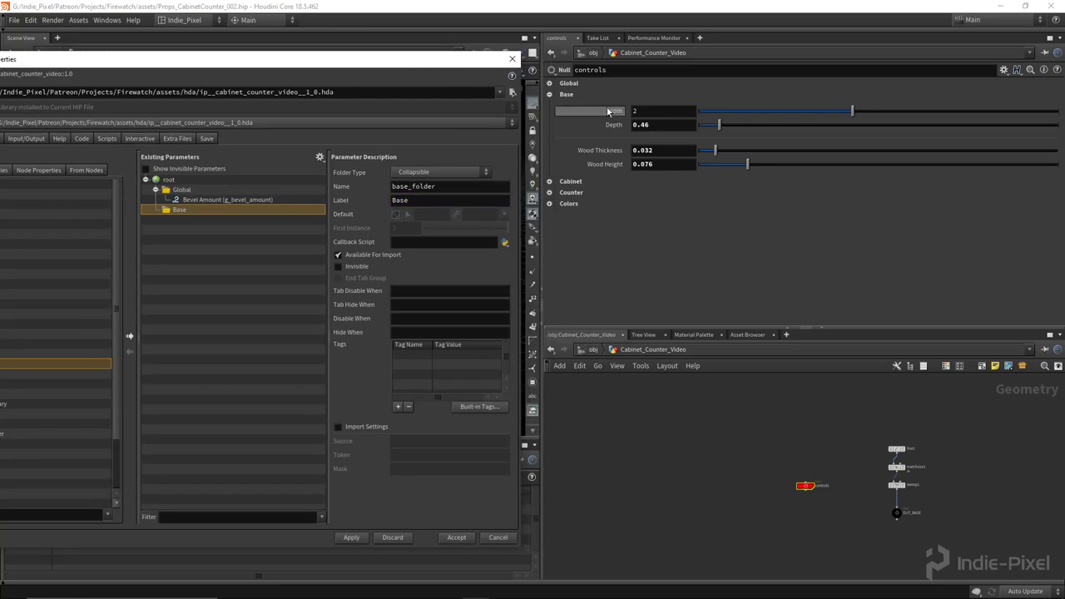
drag(613, 111, 193, 229)
drag(612, 151, 194, 239)
drag(612, 164, 179, 208)
click(170, 219)
shift+click(200, 249)
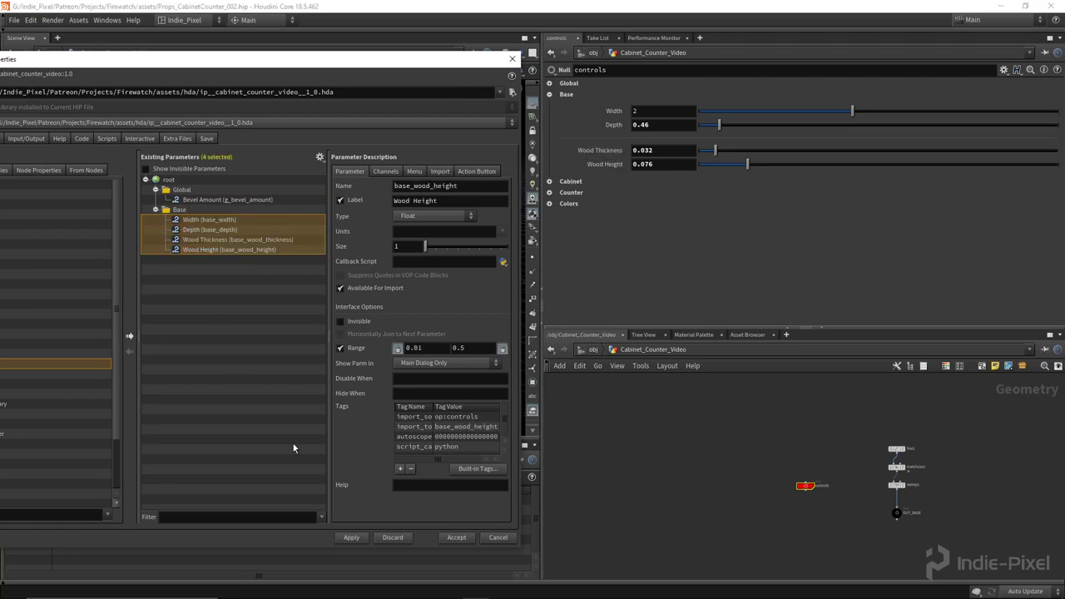
click(351, 537)
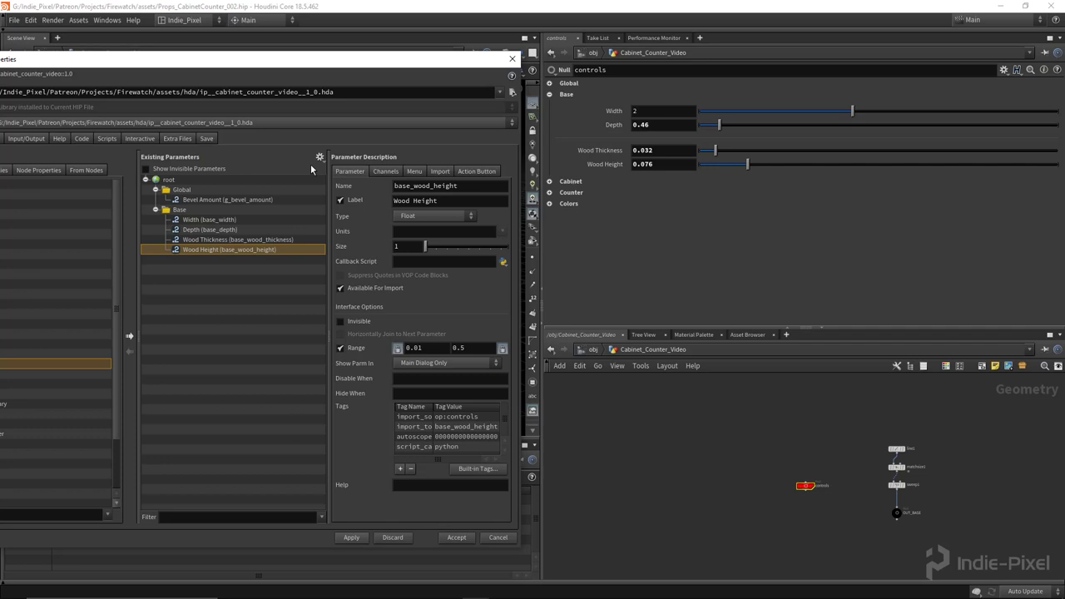
drag(260, 67, 415, 66)
drag(121, 334, 324, 179)
- Name the new folder cab_folder with the label Cabinet
drag(589, 62, 408, 63)
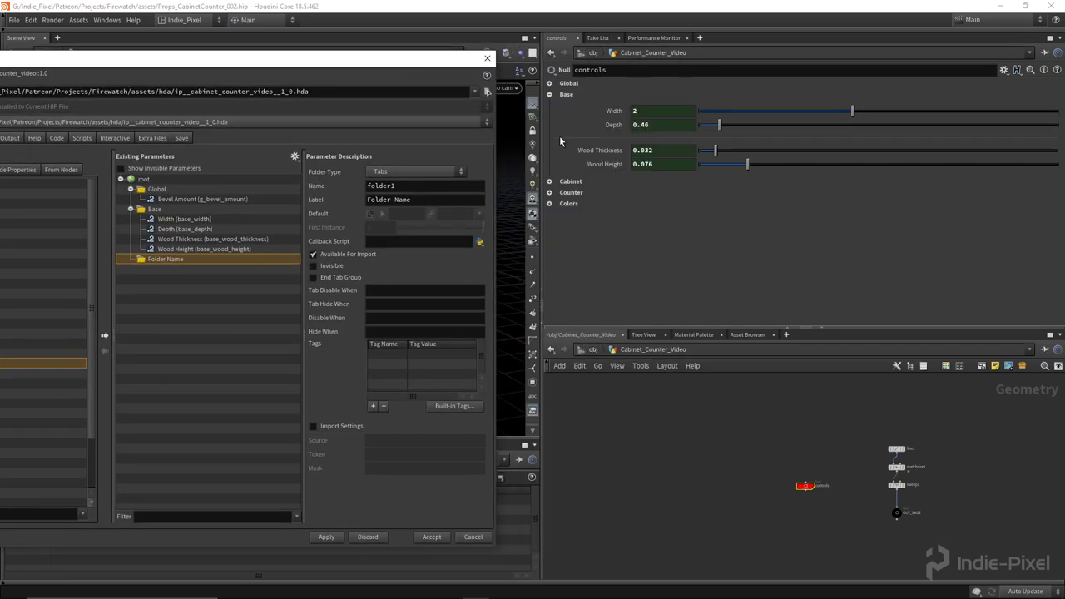
click(555, 129)
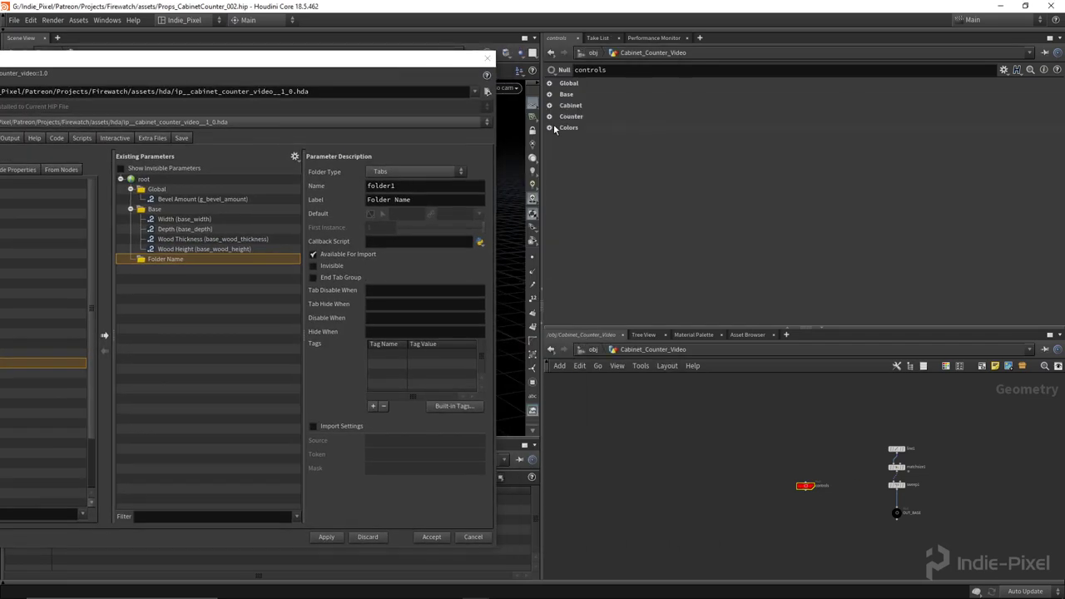
double_click(408, 187)
text(cab_fo)
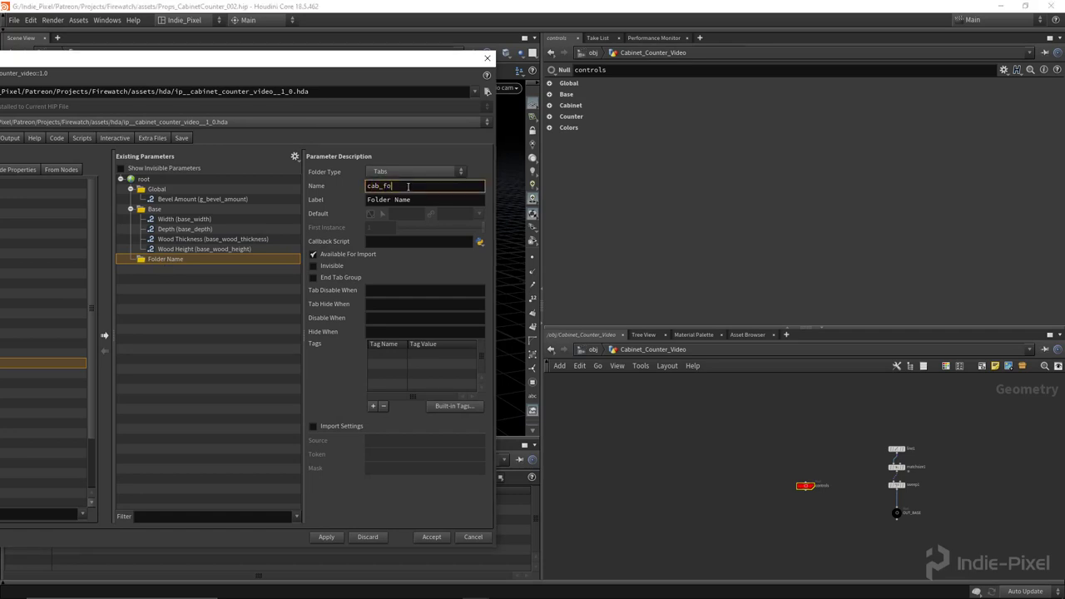
text(lder)
double_click(440, 199)
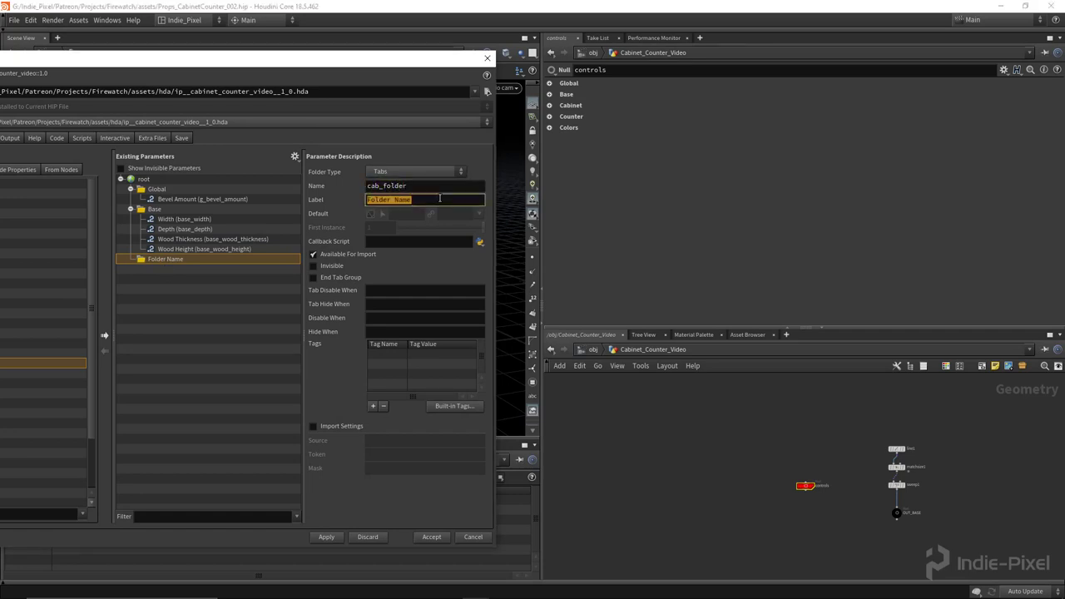
text(Cabinet)
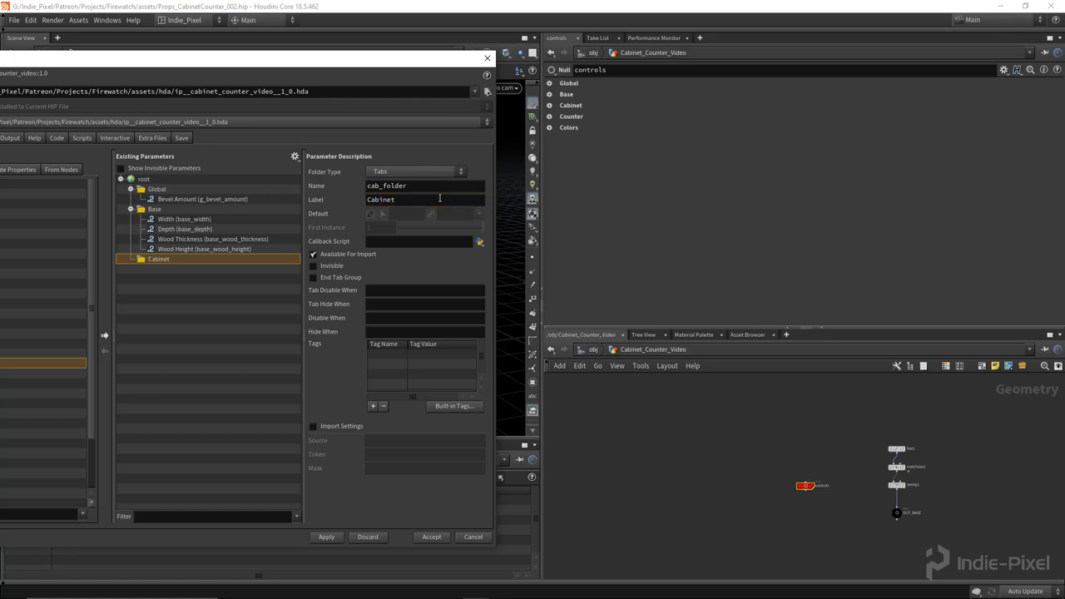
- Clear all cabinet overrides on the controls node and check the cabinet in the viewport
click(550, 106)
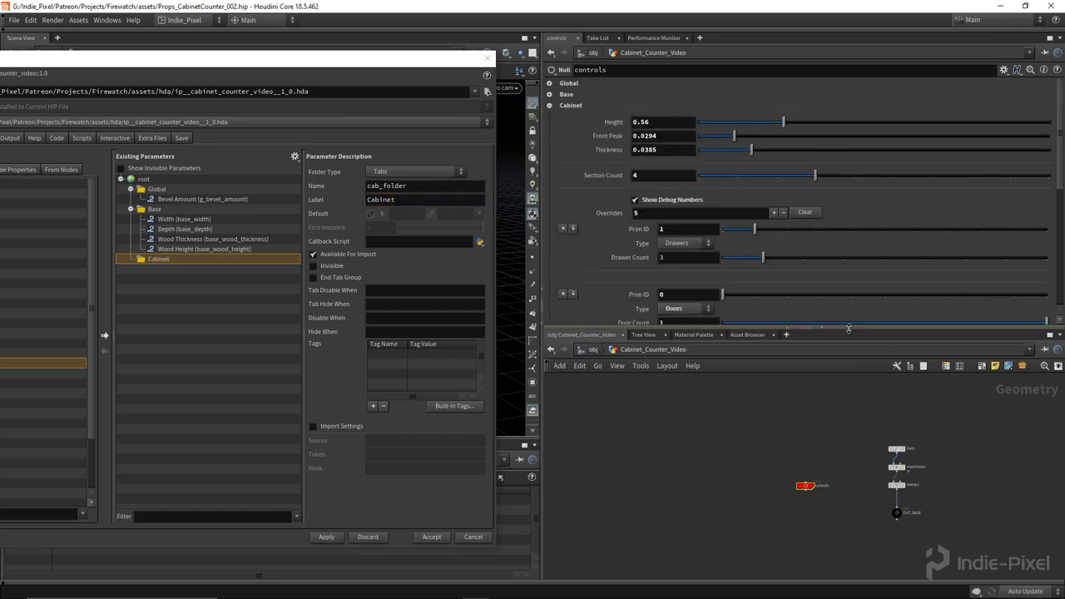
drag(850, 326, 845, 390)
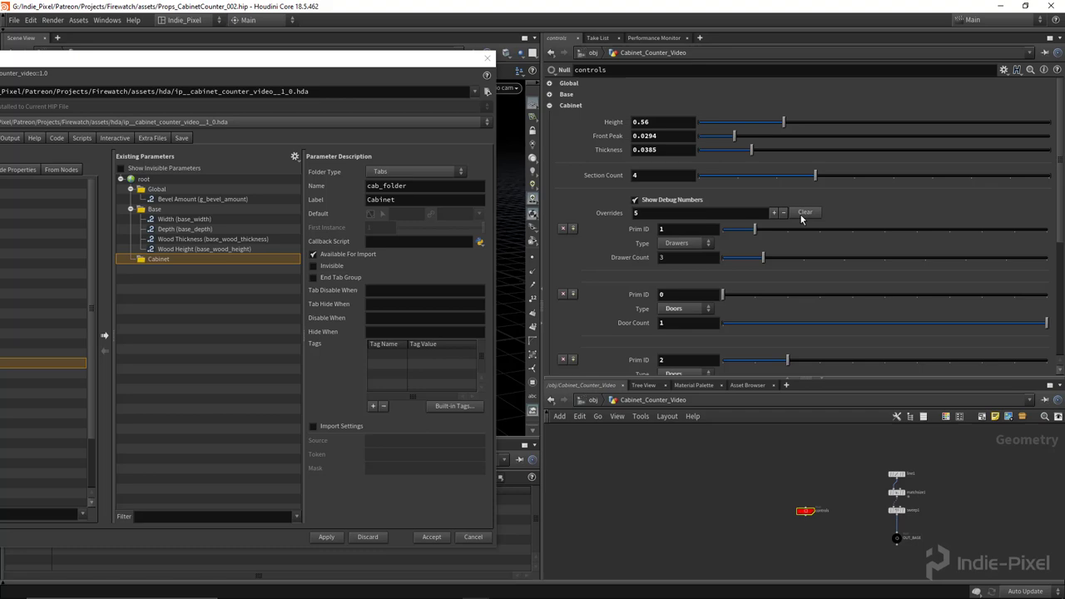
click(804, 213)
drag(400, 61, 468, 392)
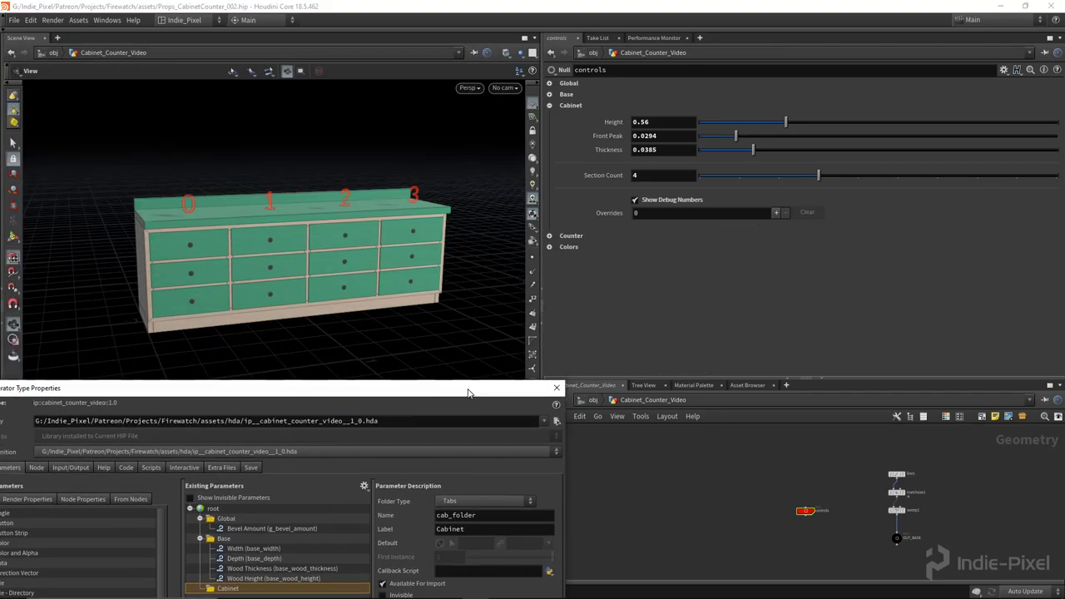
drag(384, 388, 368, 71)
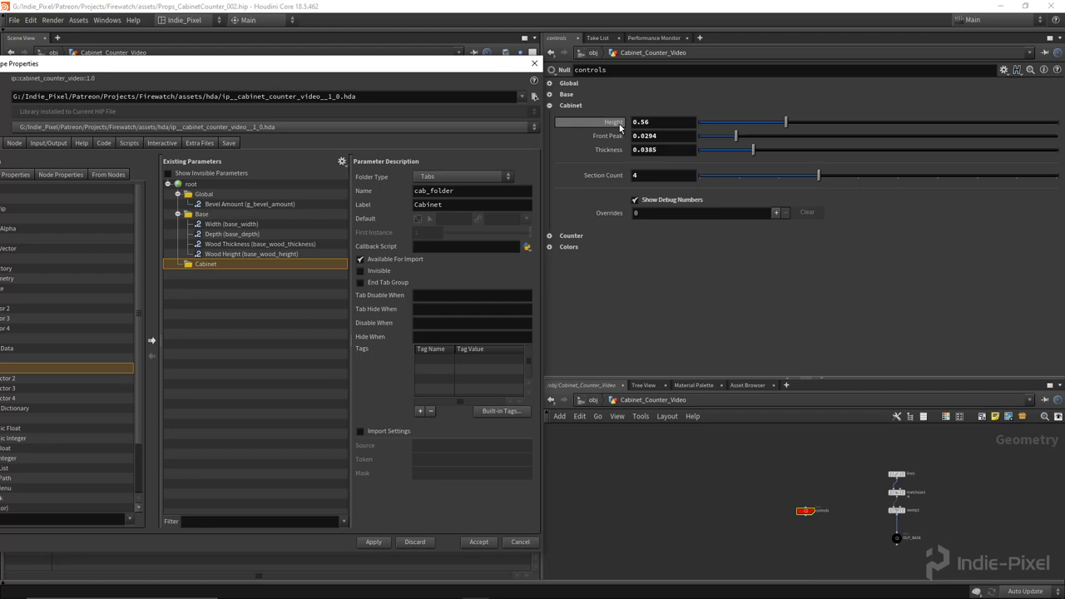
- Put Height, Front Peak, Thickness and Section Count into the Cabinet folder
drag(617, 127, 221, 274)
drag(613, 153, 225, 287)
drag(612, 176, 224, 298)
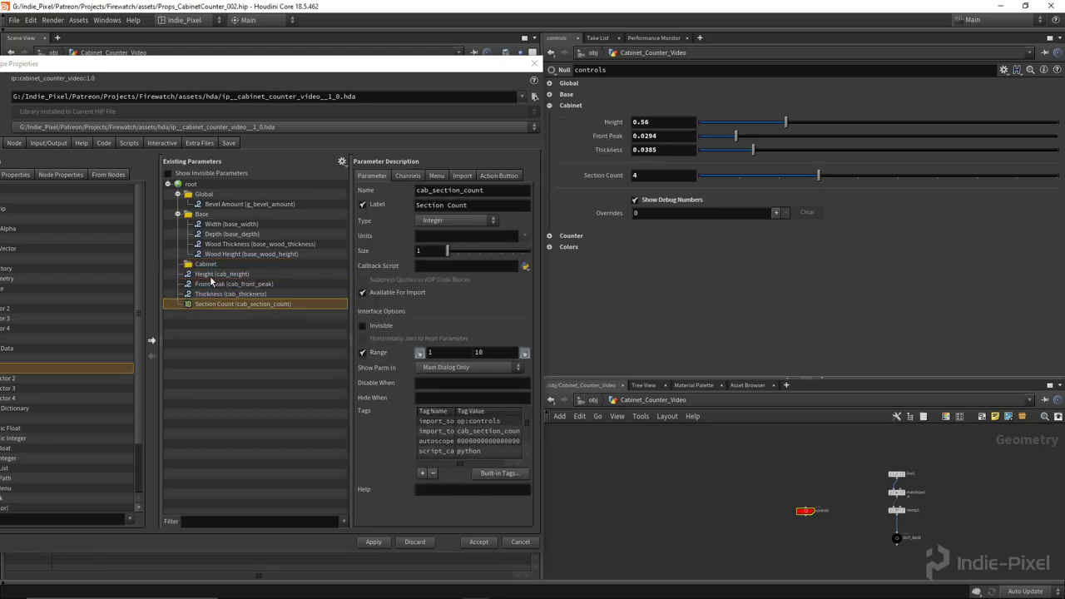
shift+click(218, 274)
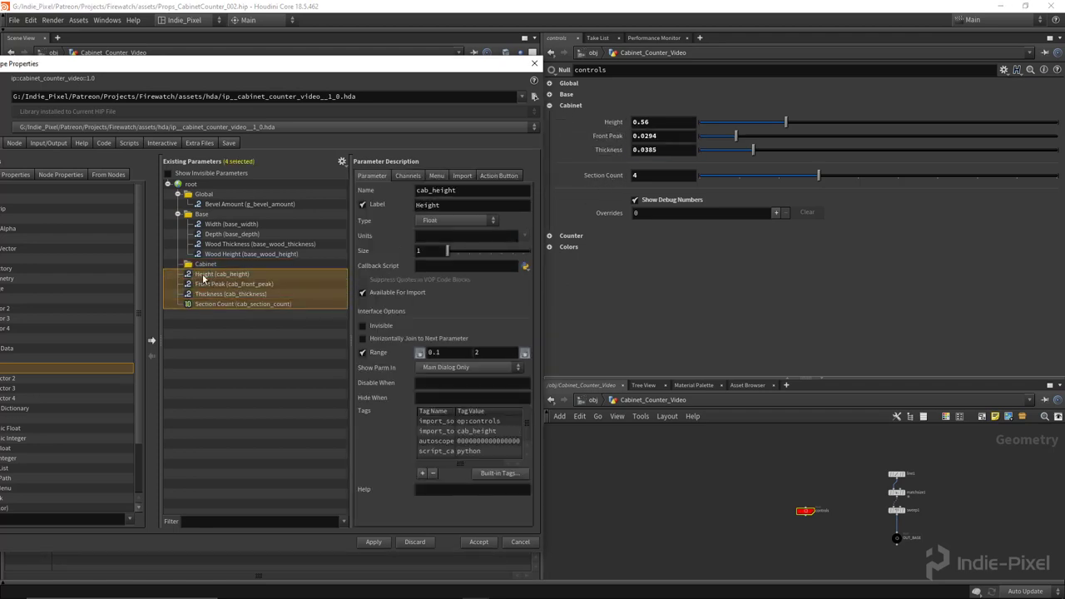
click(612, 213)
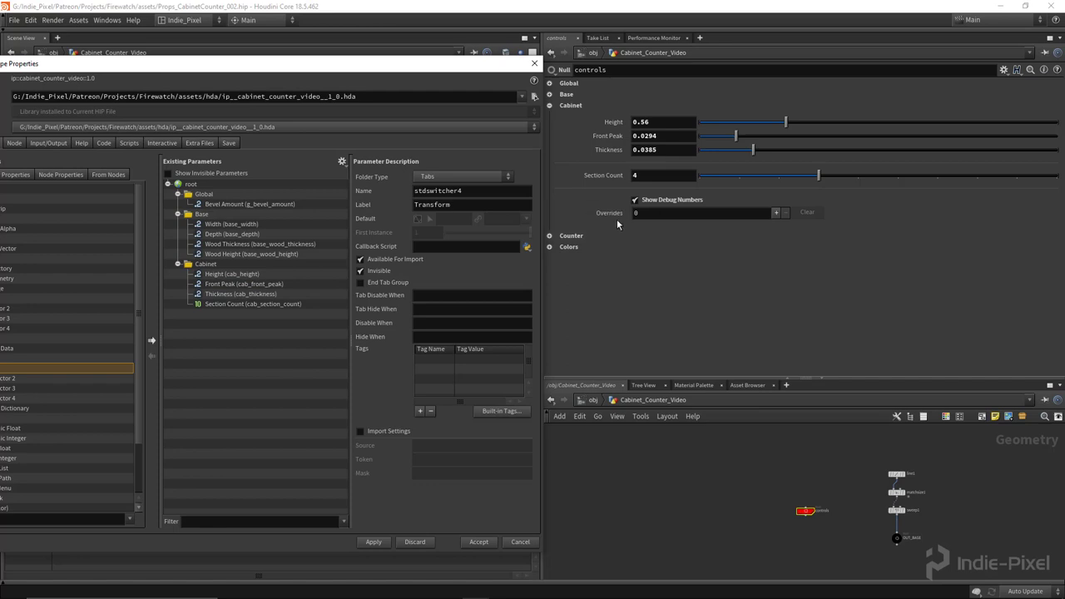
- Nest the Overrides multiparm inside the Cabinet folder and apply the changes
drag(615, 217, 207, 337)
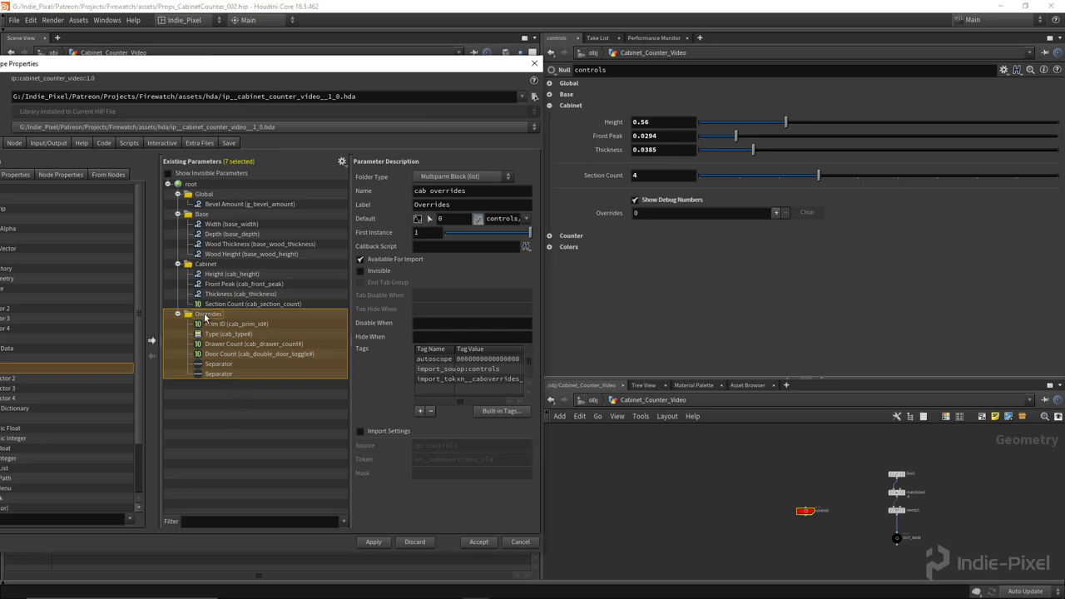
drag(212, 327, 226, 329)
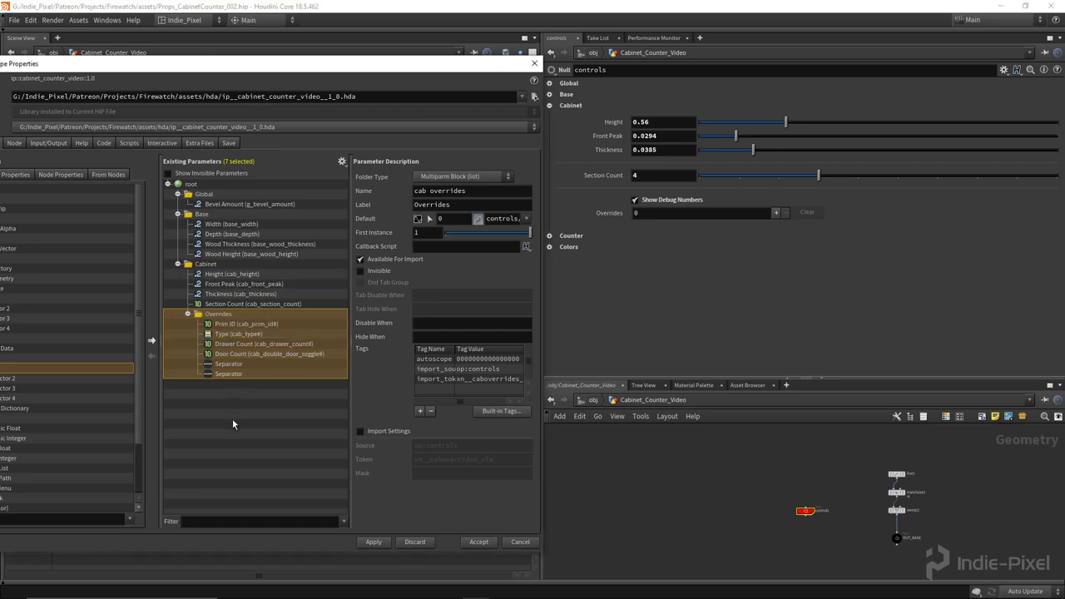
click(374, 543)
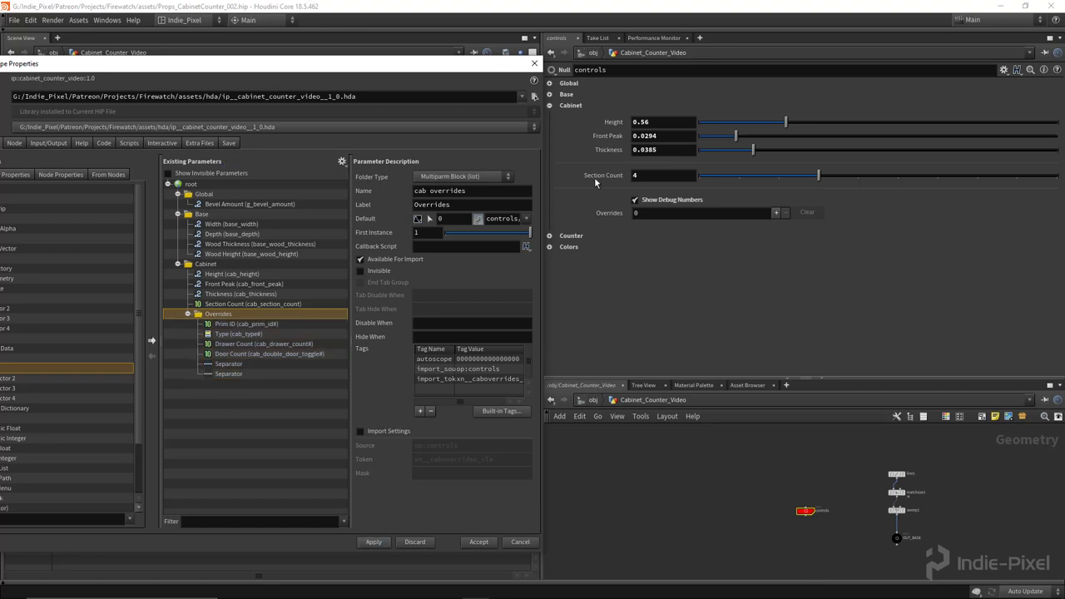
click(549, 105)
drag(492, 70, 484, 66)
click(549, 117)
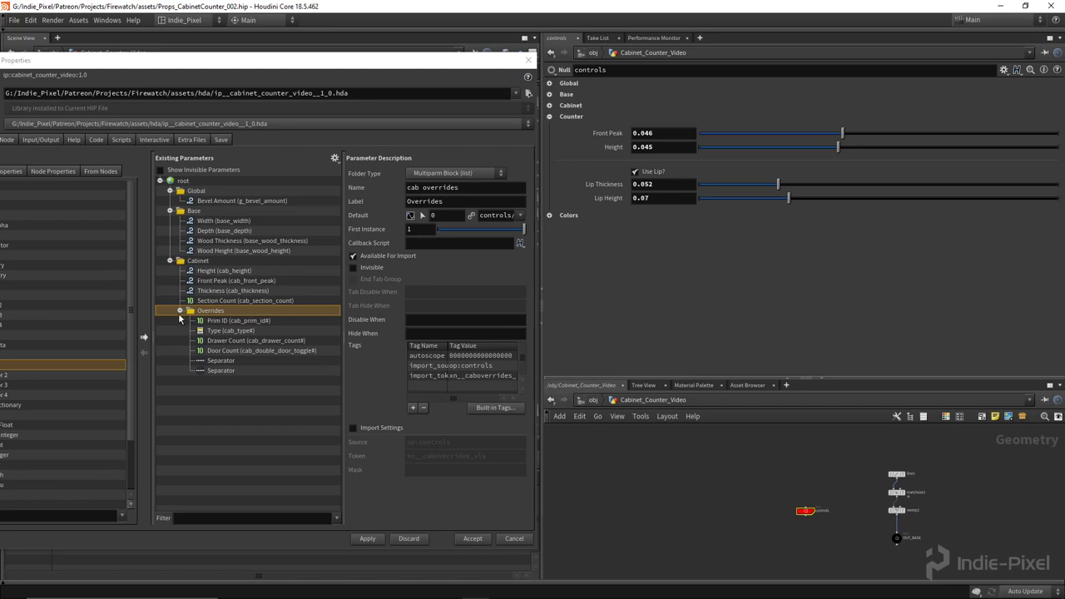
click(169, 260)
click(170, 211)
click(169, 190)
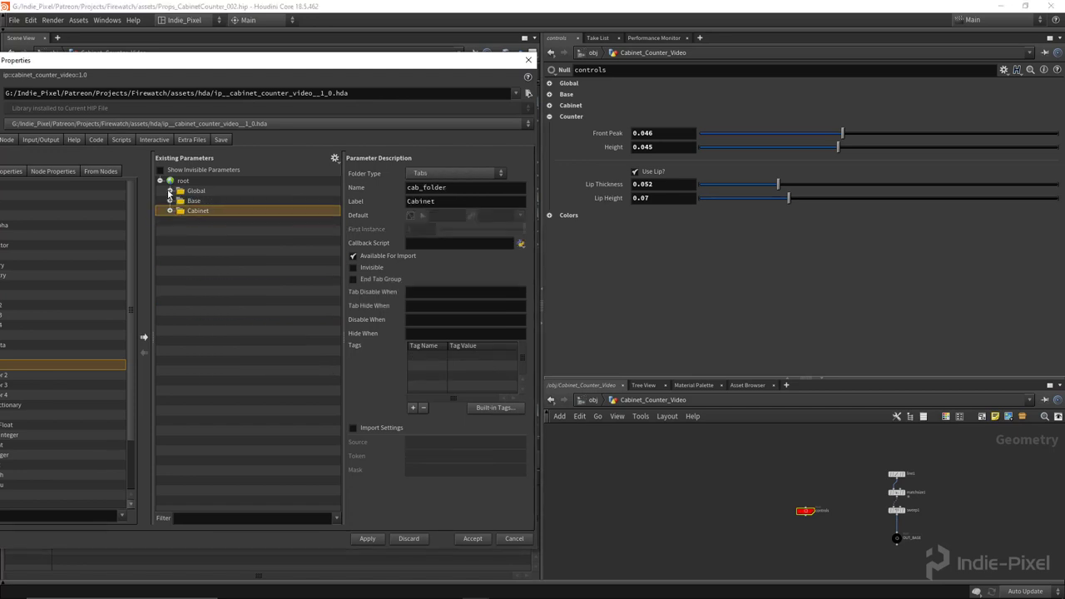
drag(285, 65, 387, 73)
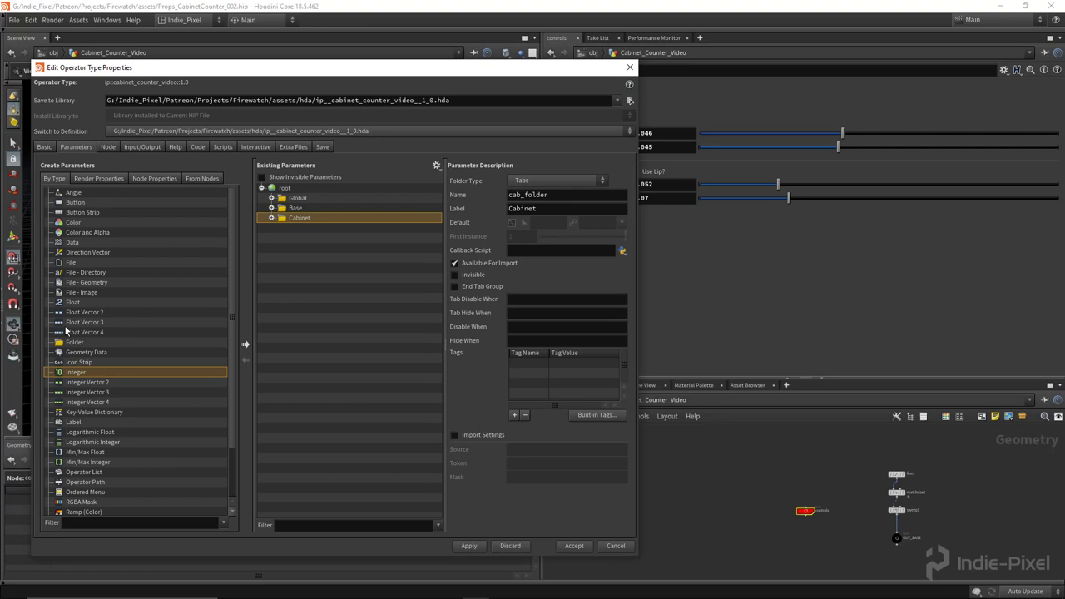
- Add a collapsible Counter folder with internal name counter_folder and apply it
drag(73, 344, 388, 286)
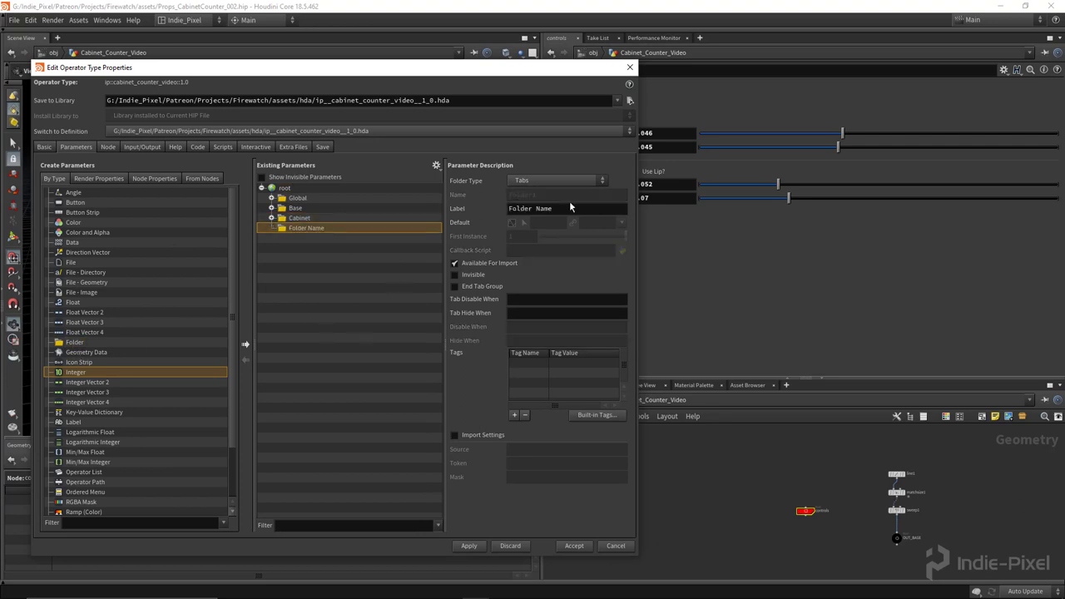
drag(560, 69, 458, 68)
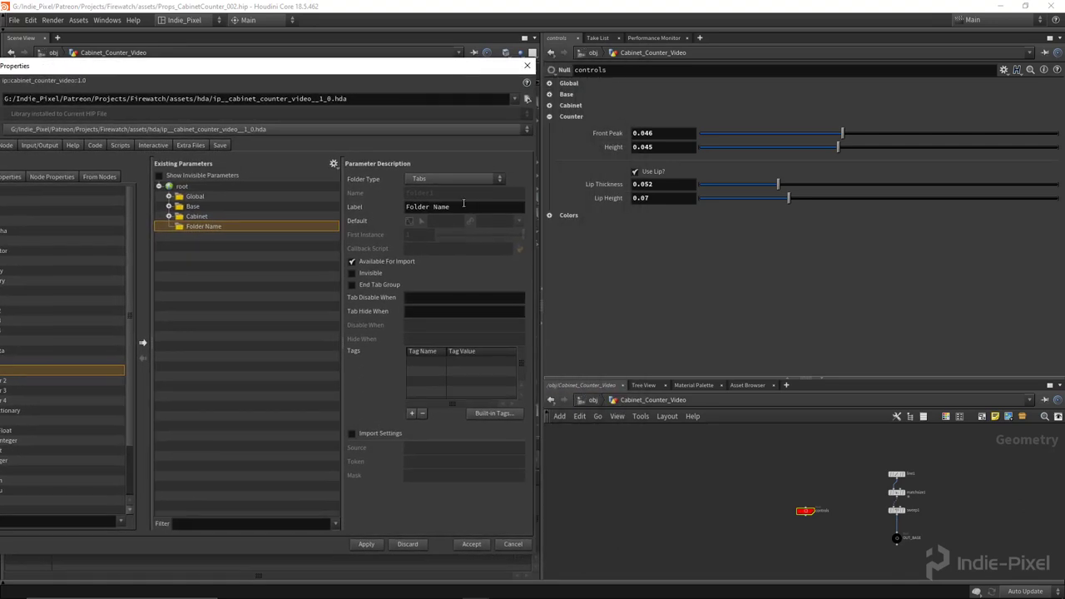
drag(364, 77, 384, 84)
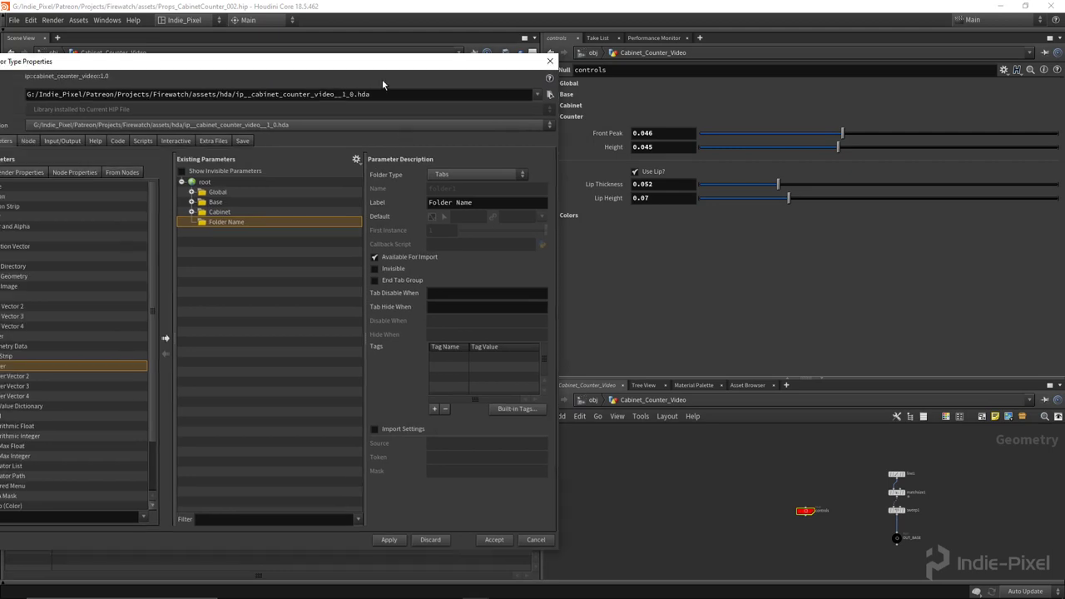
click(483, 204)
text(Count)
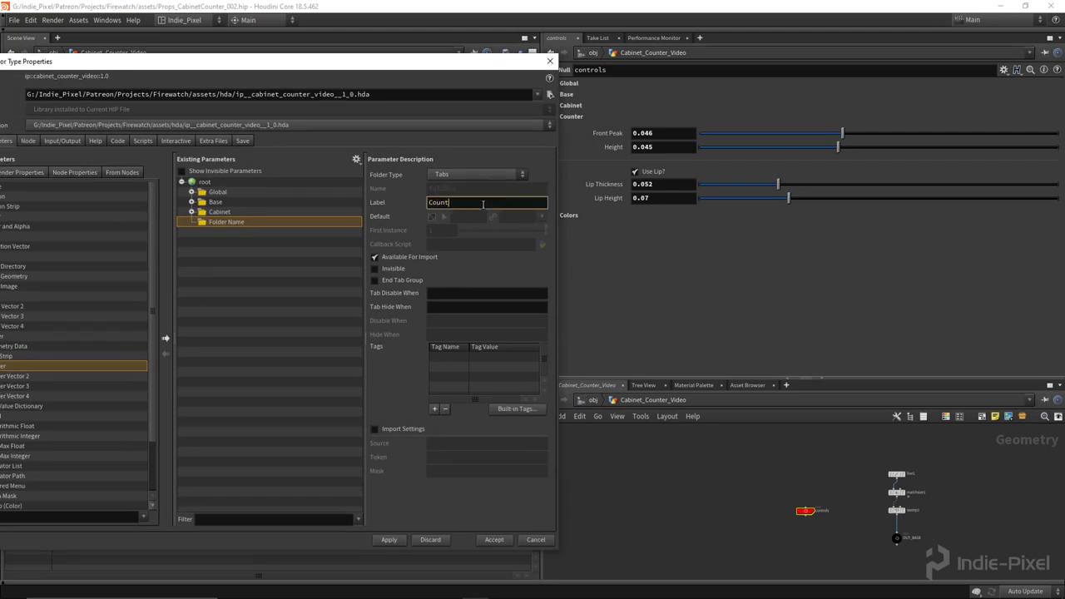
text(er)
key(Return)
click(462, 175)
click(466, 187)
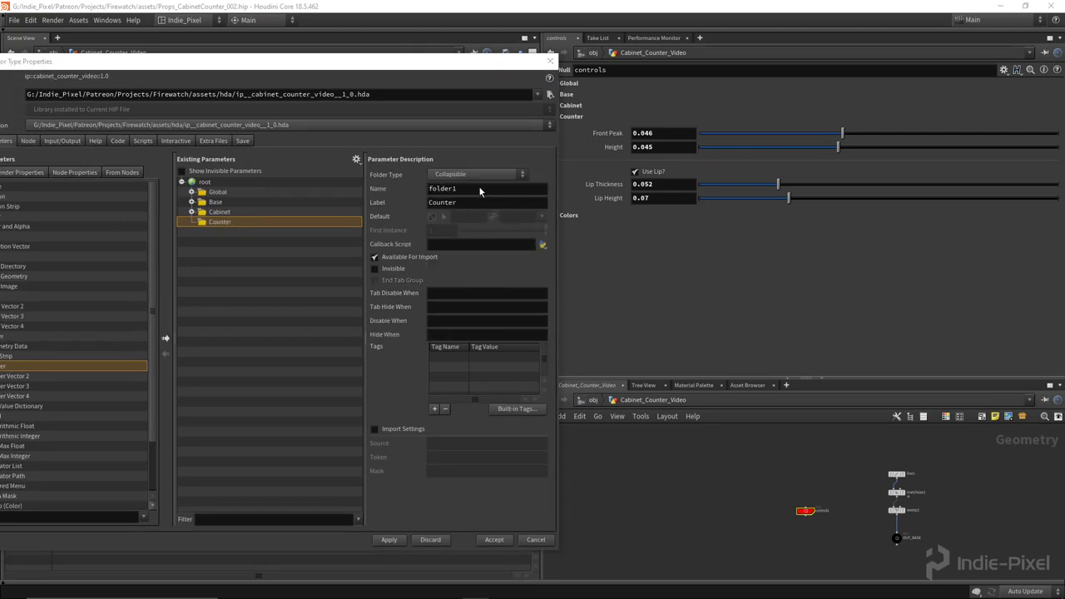
click(479, 190)
text(counter_)
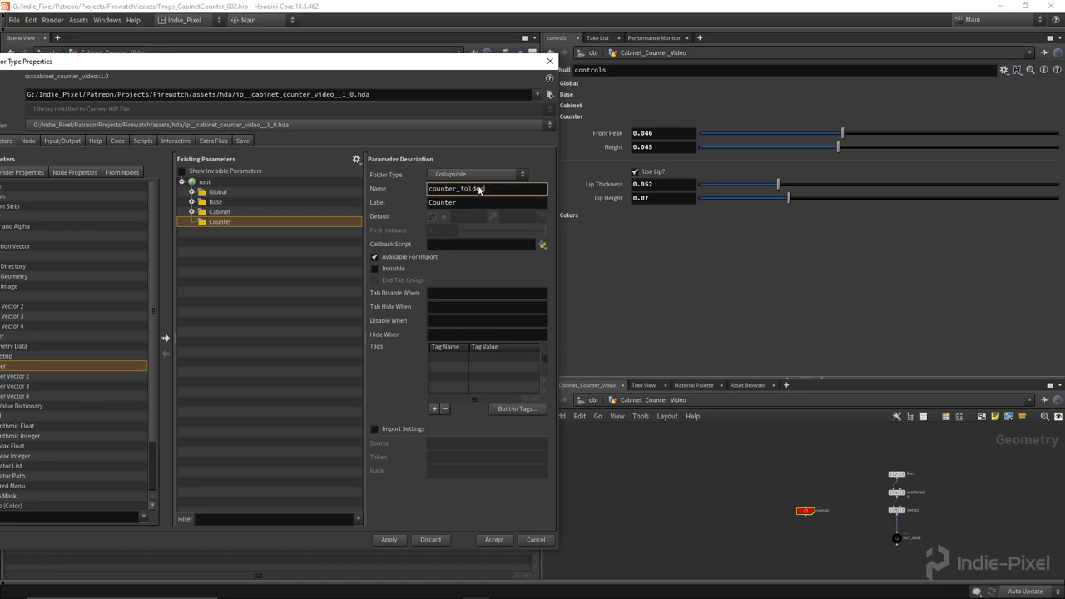
key(Return)
click(390, 539)
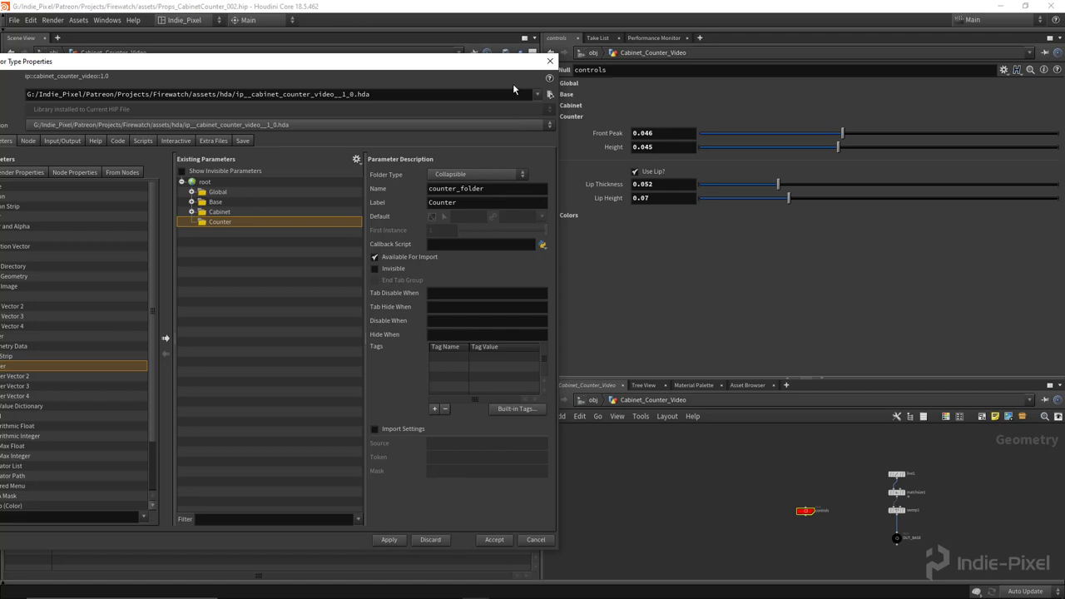
- Fill Counter with Front Peak, Height, Lip Thickness and Lip Height, separating Height from Lip Thickness
drag(250, 60, 209, 60)
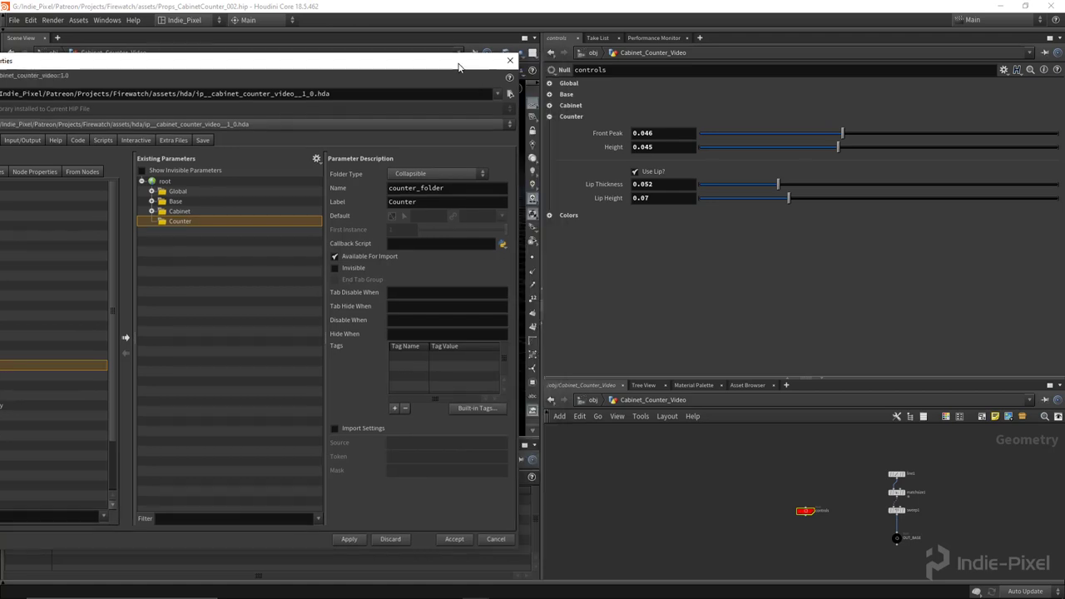
click(607, 134)
click(610, 147)
click(605, 184)
click(608, 198)
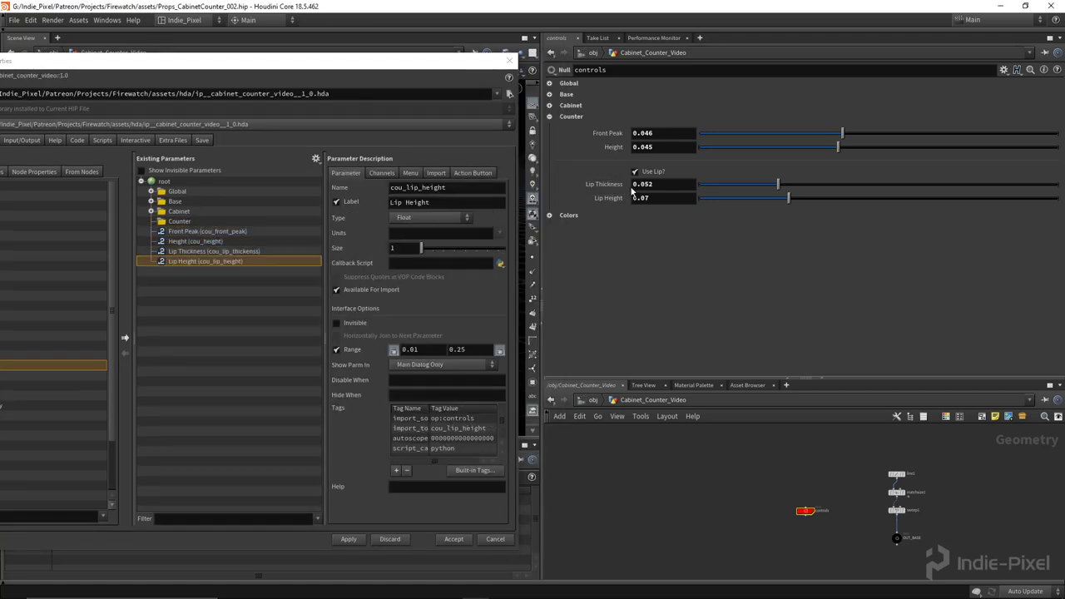
shift+click(195, 233)
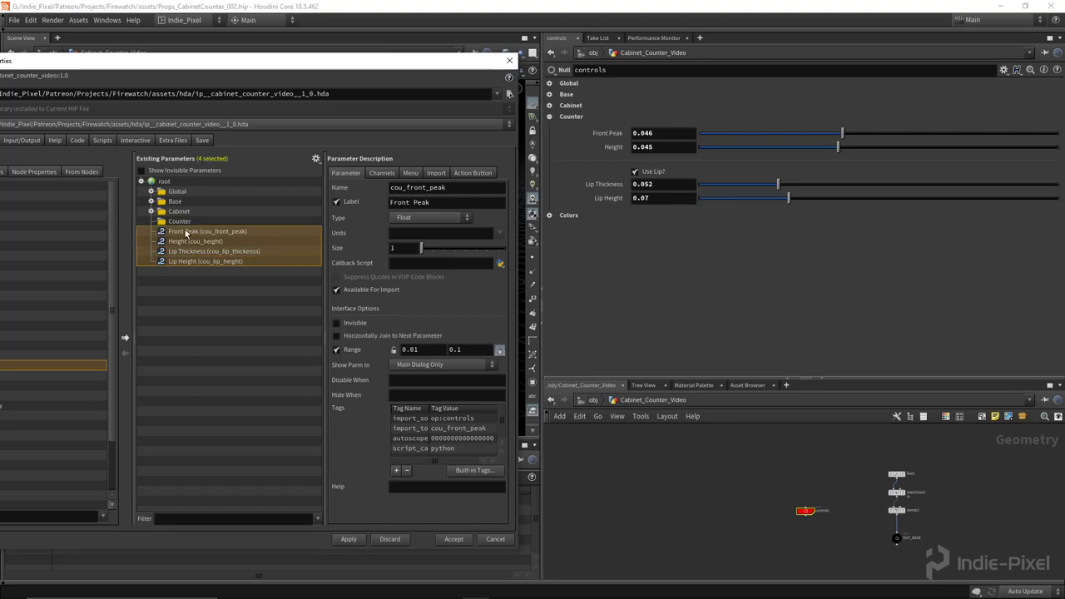
drag(196, 233, 179, 221)
drag(314, 70, 506, 72)
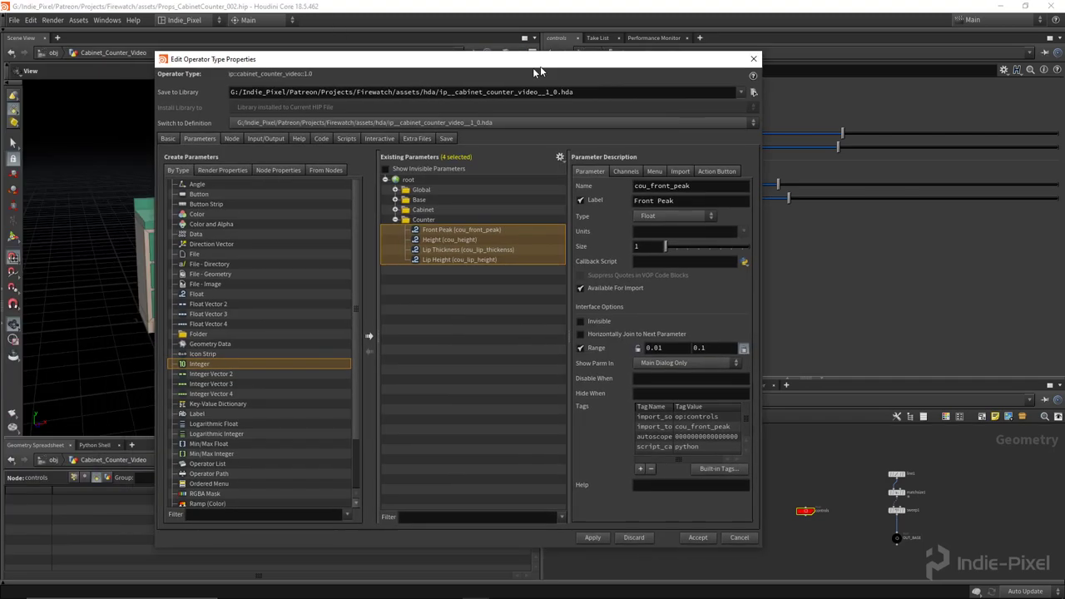
scroll(202, 459, down, 2)
drag(148, 468, 398, 251)
drag(548, 56, 326, 64)
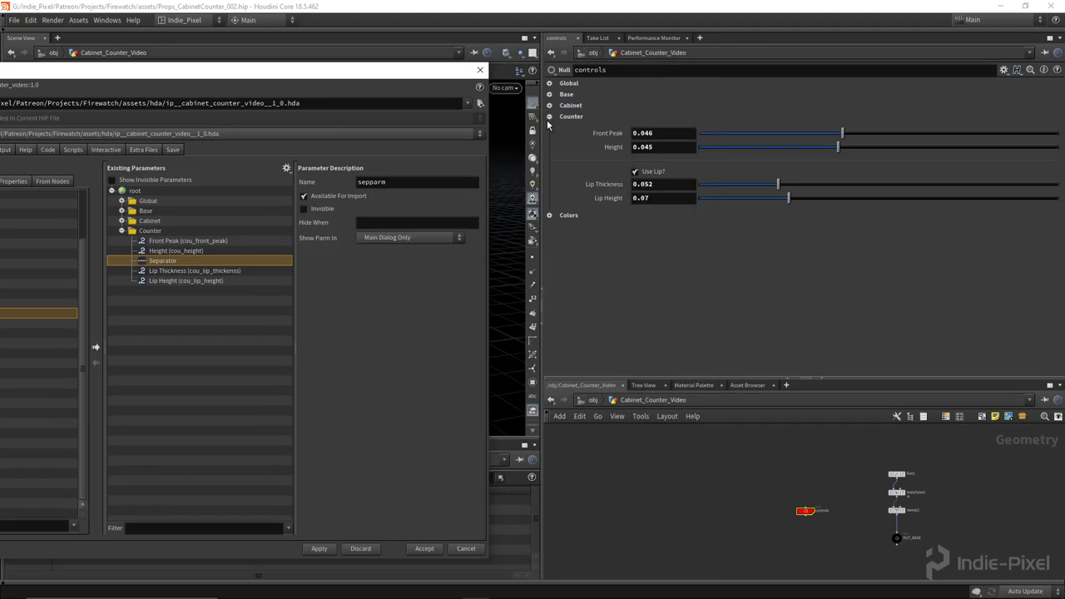
- Add separators below Thickness and below Section Count in the Cabinet folder
click(550, 116)
click(550, 106)
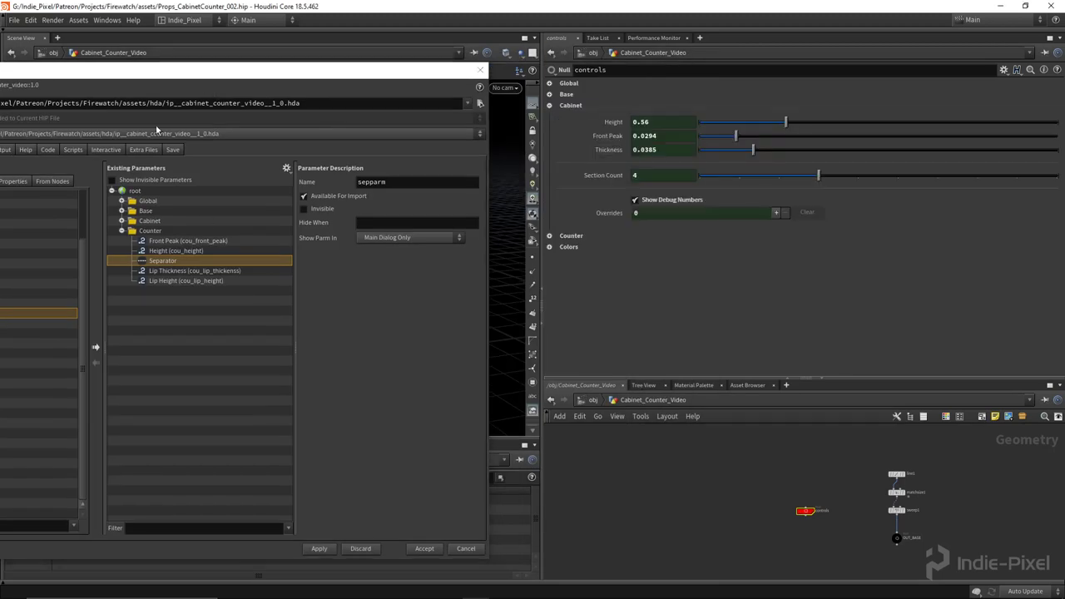
click(122, 221)
drag(241, 75, 524, 240)
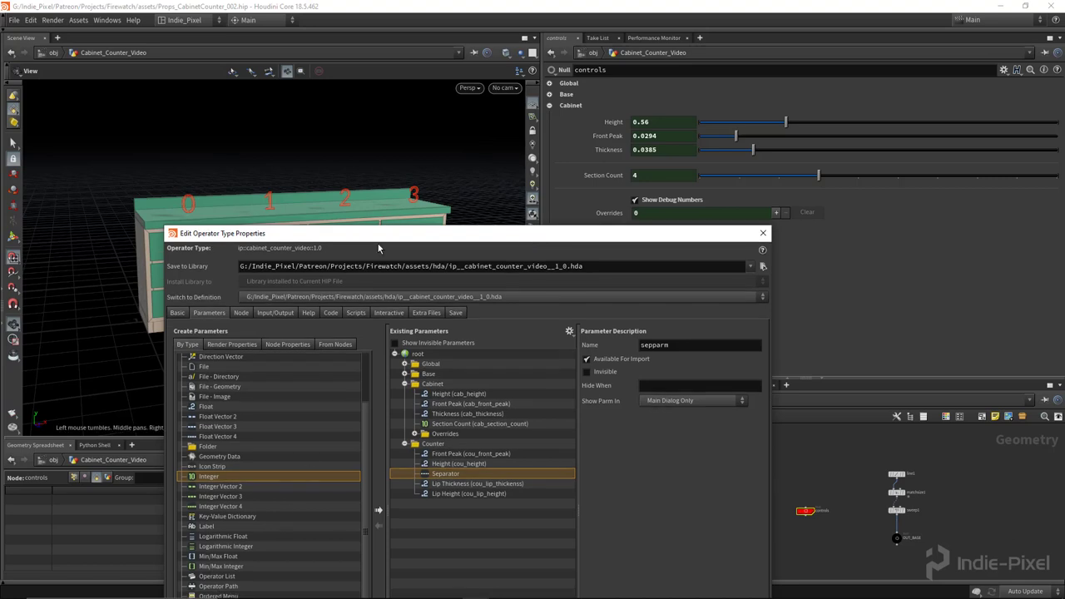
drag(378, 239, 214, 67)
mouse_move(60, 464)
mouse_down()
mouse_move(308, 281)
mouse_move(320, 250)
mouse_up()
drag(51, 468, 292, 274)
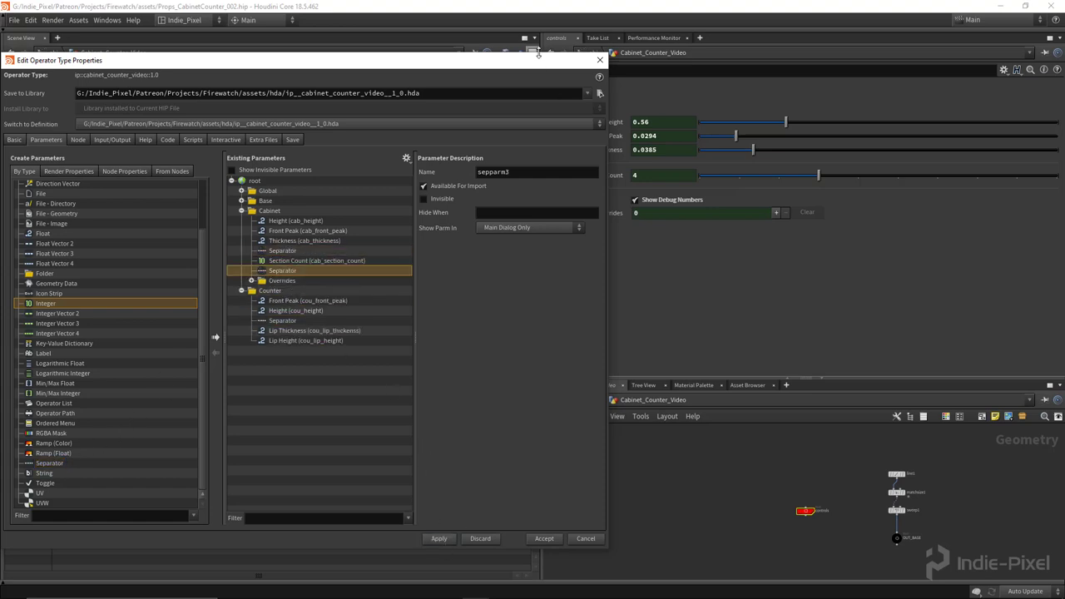
drag(541, 64, 353, 74)
click(550, 105)
click(550, 117)
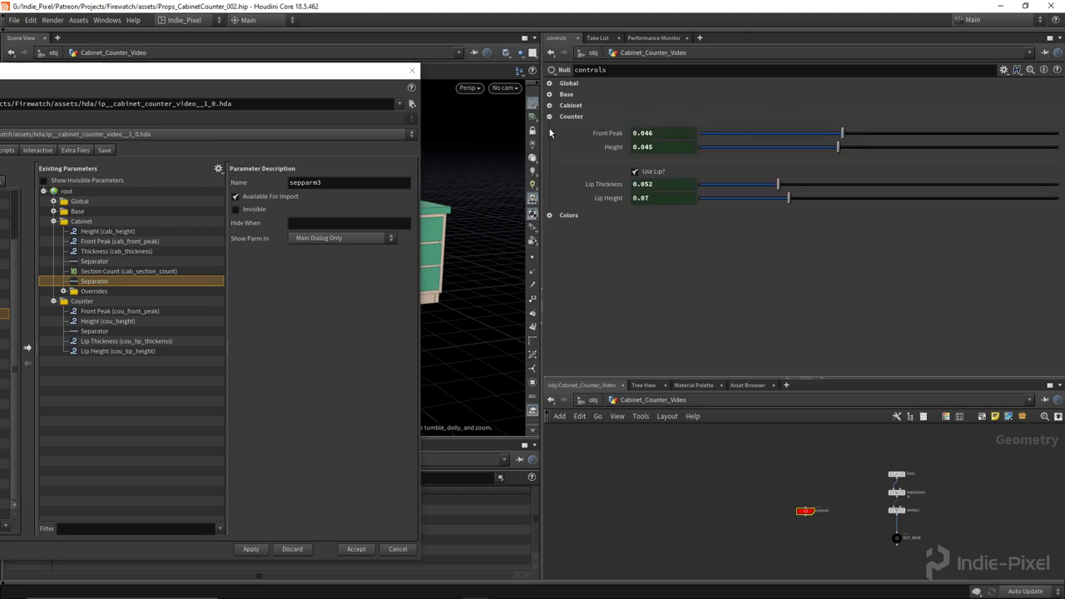
click(551, 117)
click(550, 127)
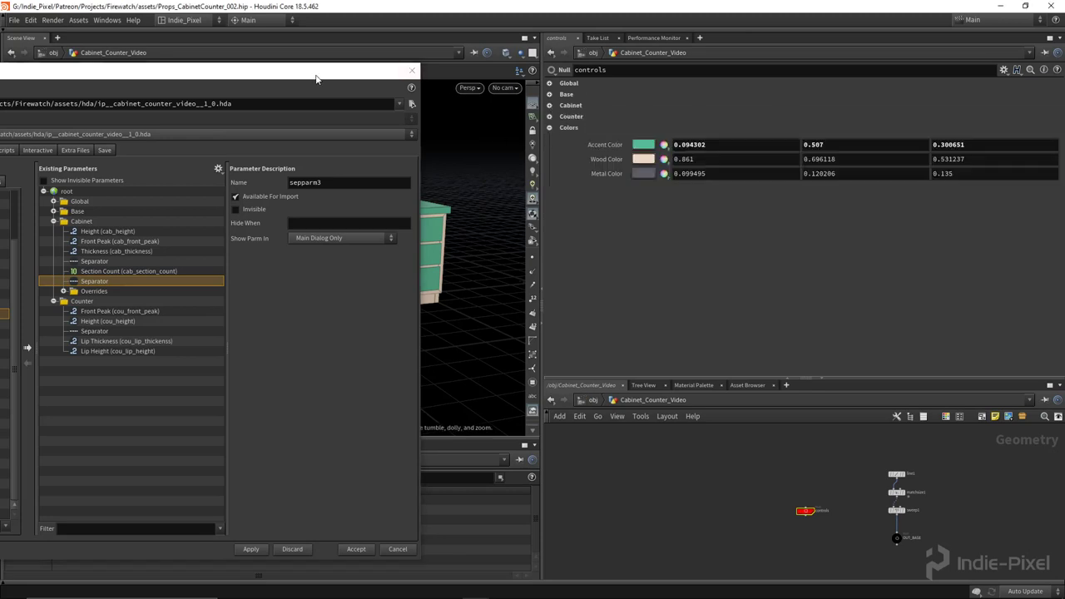
drag(302, 74, 448, 63)
- Collapse the Cabinet and Counter folders in the tree and add a new root-level folder
click(201, 210)
click(201, 219)
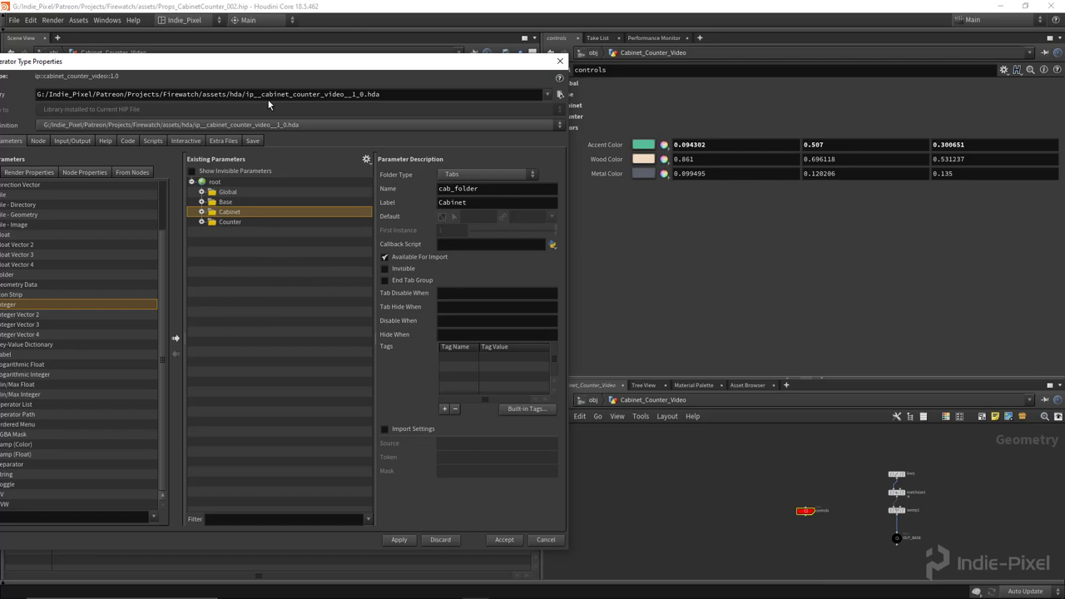
drag(292, 66, 405, 68)
drag(125, 283, 356, 188)
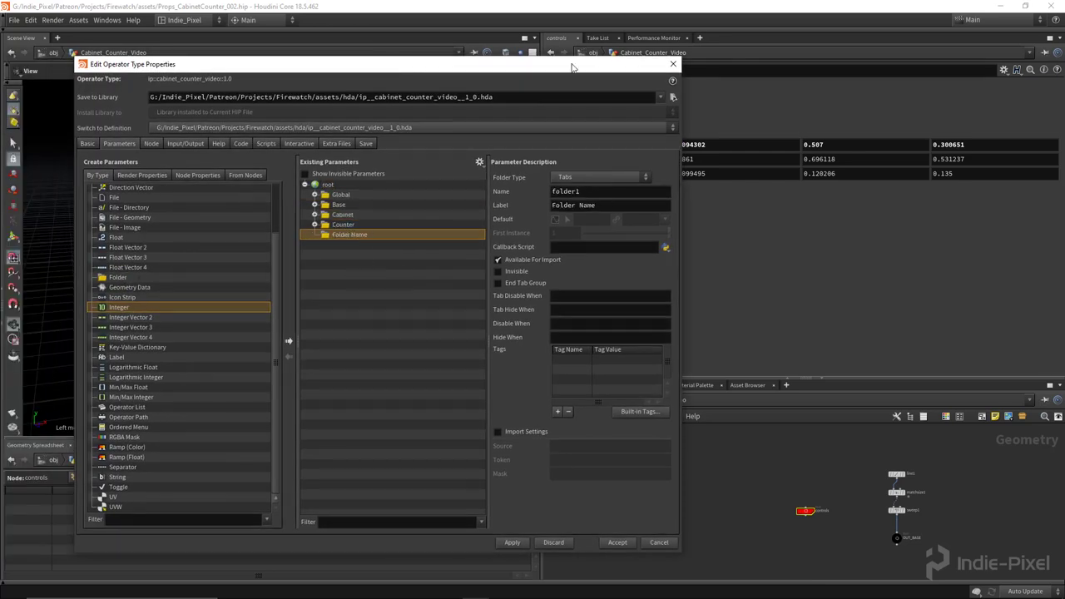
drag(567, 64, 396, 65)
- Make the new folder Collapsible, named color_folder with the label Colors
click(414, 181)
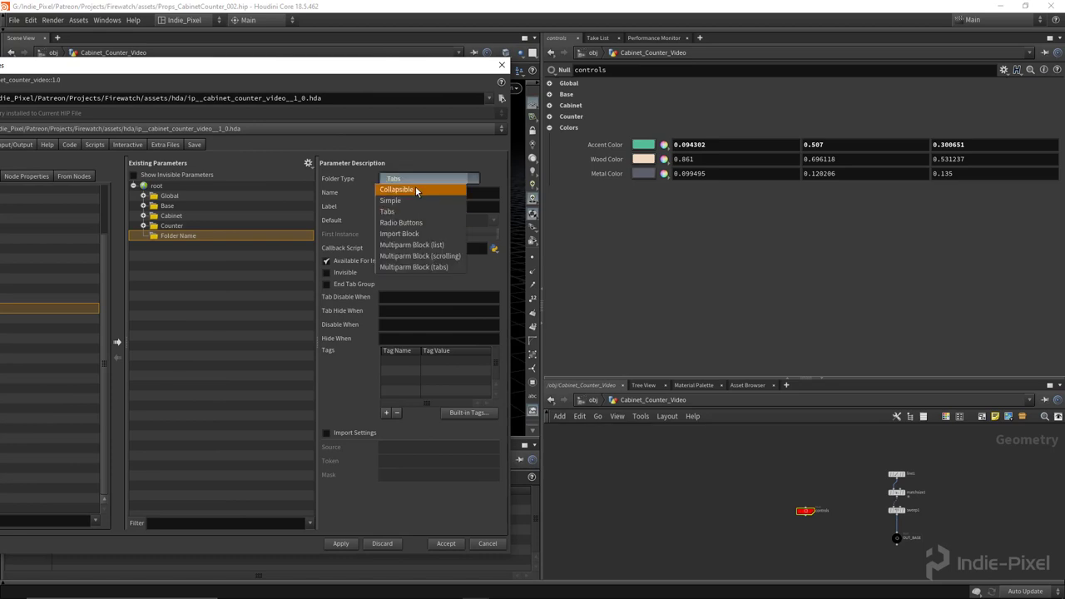
click(408, 188)
click(433, 192)
text(co)
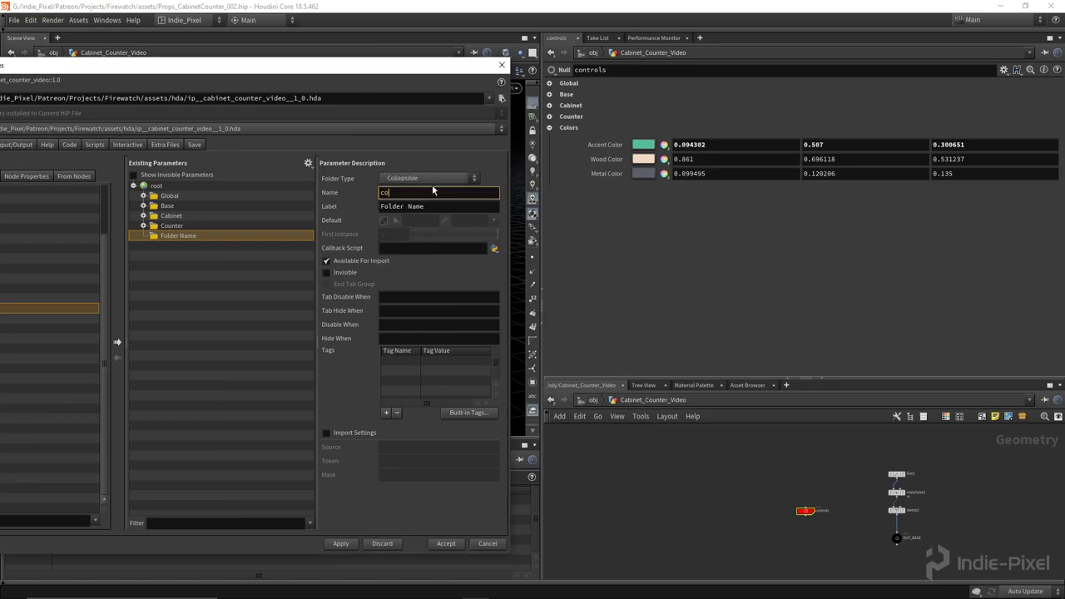
text(lor_folder)
key(Return)
click(442, 205)
text(C)
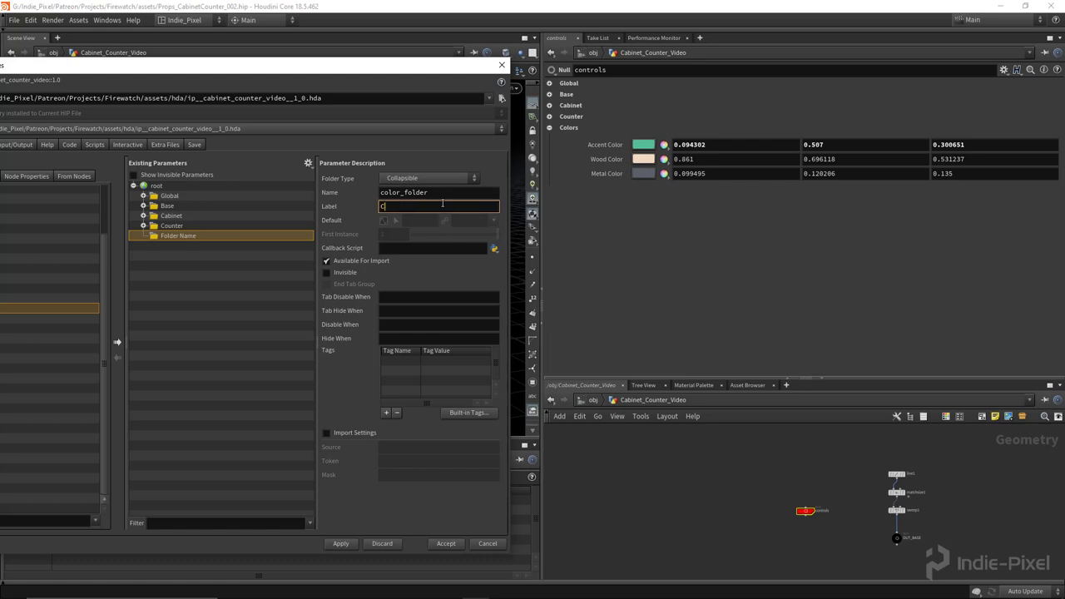
text(olors)
key(Return)
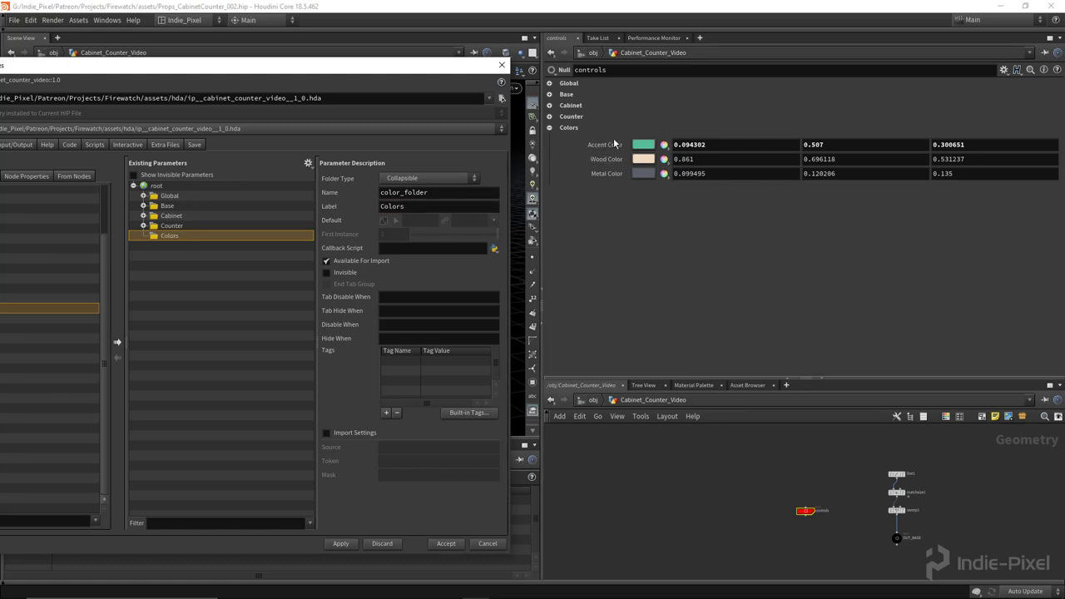
- Put Accent Color, Wood Color and Metal Color inside Colors, then apply and accept
drag(616, 145, 170, 235)
shift+click(175, 247)
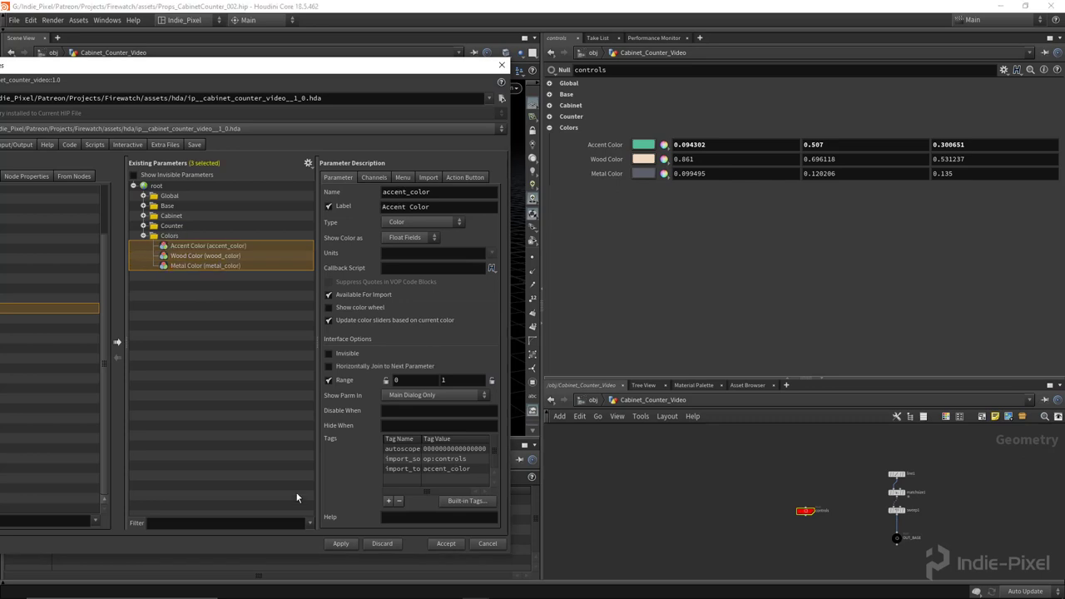
click(341, 544)
click(445, 545)
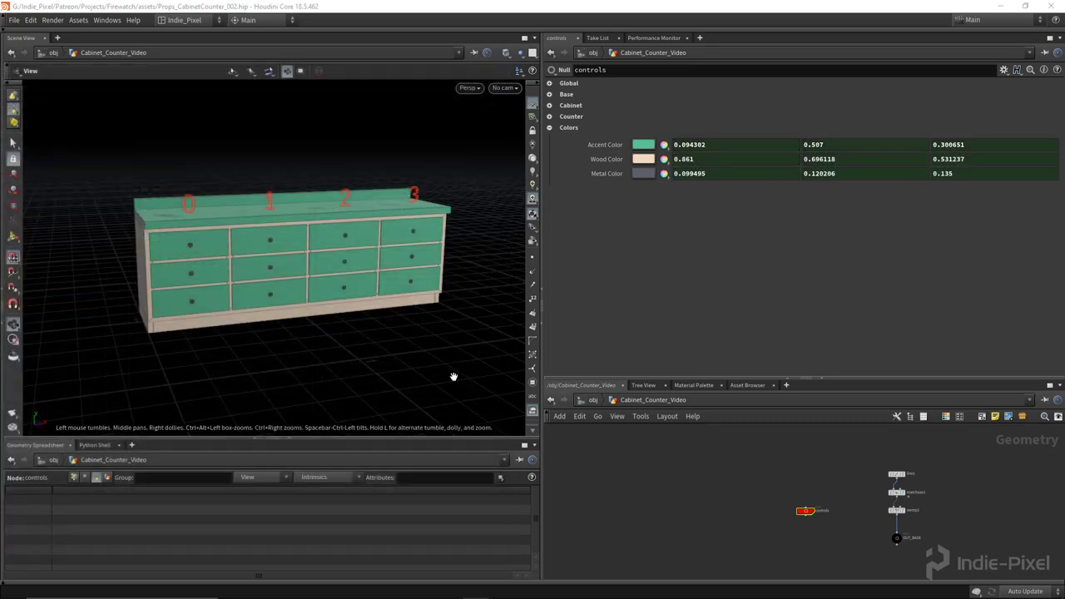
- Return to /obj and open the type properties of Cabinet_Counter_Video
drag(852, 381, 849, 222)
key(u)
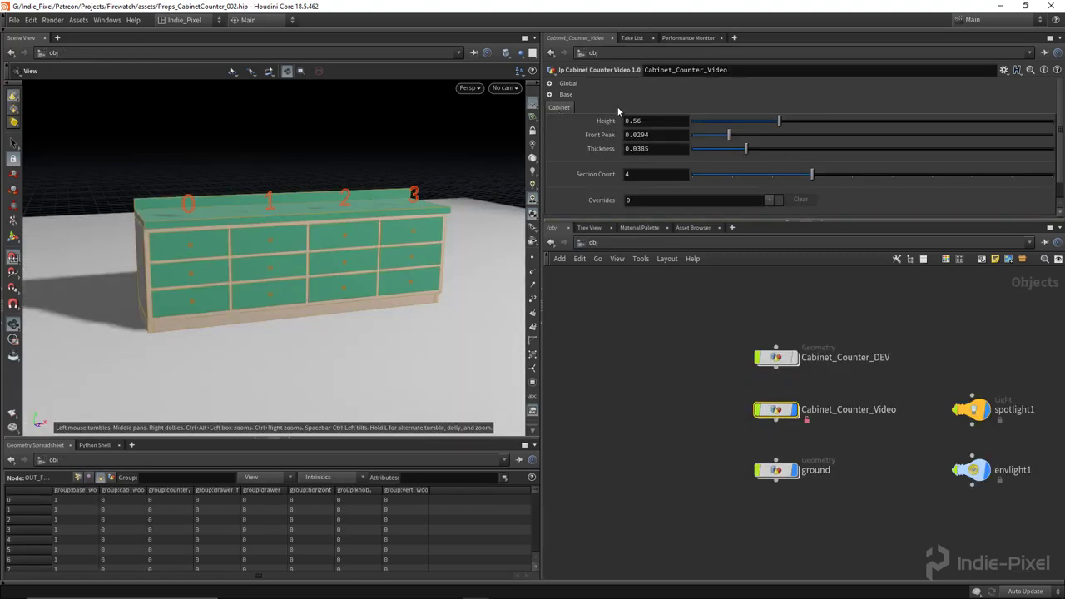
right_click(762, 408)
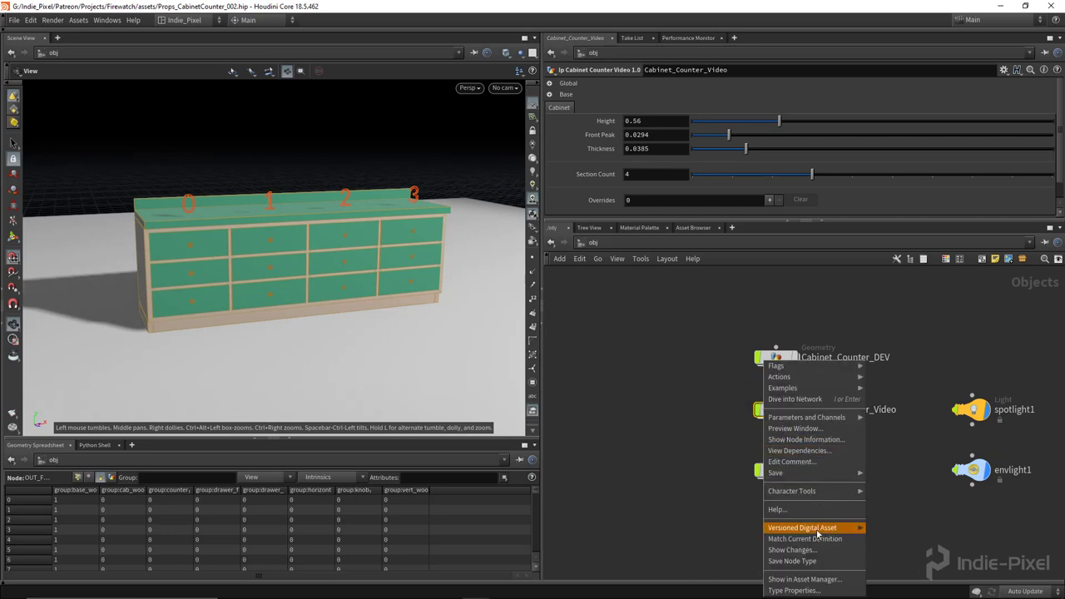
key(Escape)
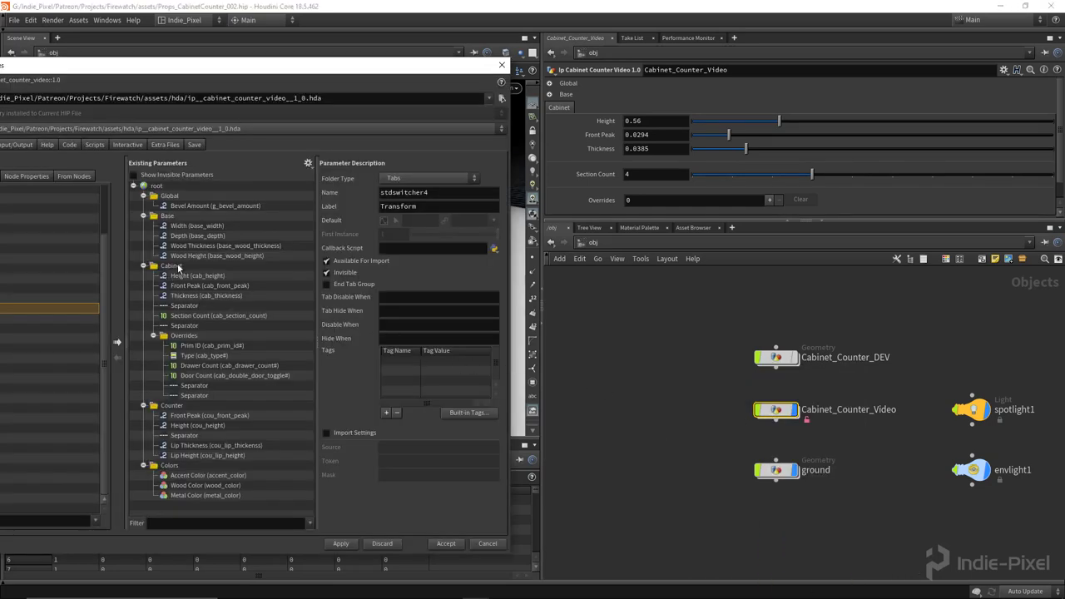
- Set the Cabinet folder's type to Collapsible, then apply and accept
click(178, 267)
click(439, 177)
click(432, 186)
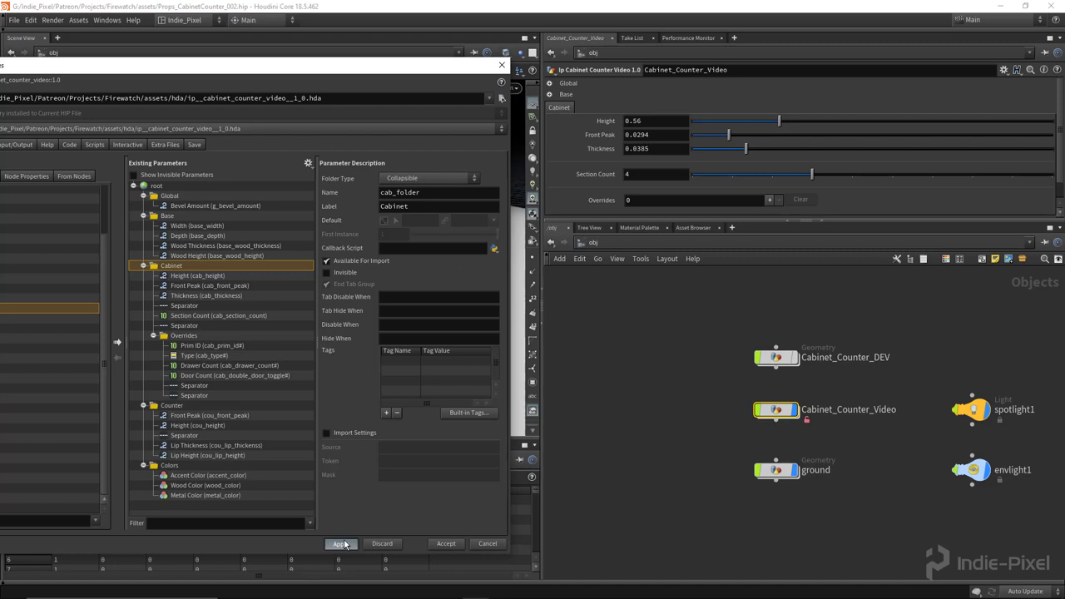
click(342, 543)
click(446, 544)
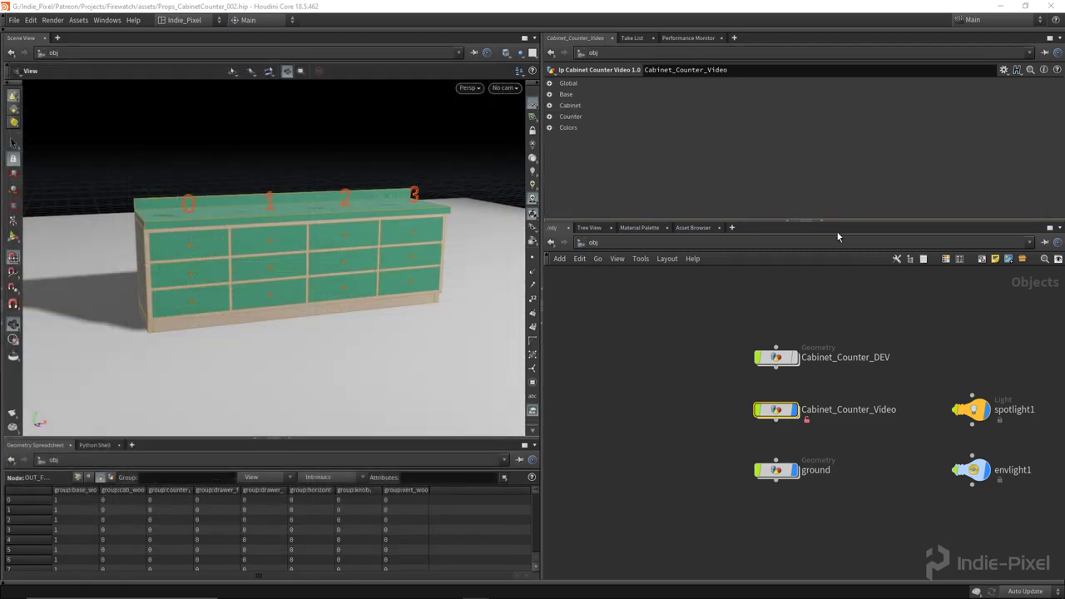
drag(730, 392, 823, 440)
click(550, 126)
click(550, 117)
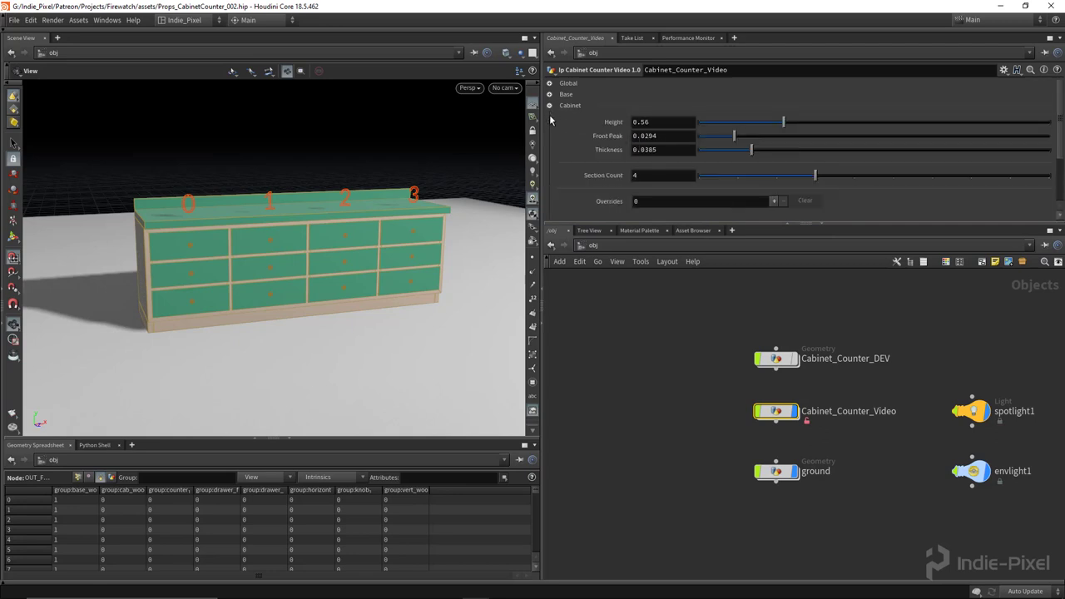
click(550, 127)
click(550, 116)
click(550, 128)
click(551, 128)
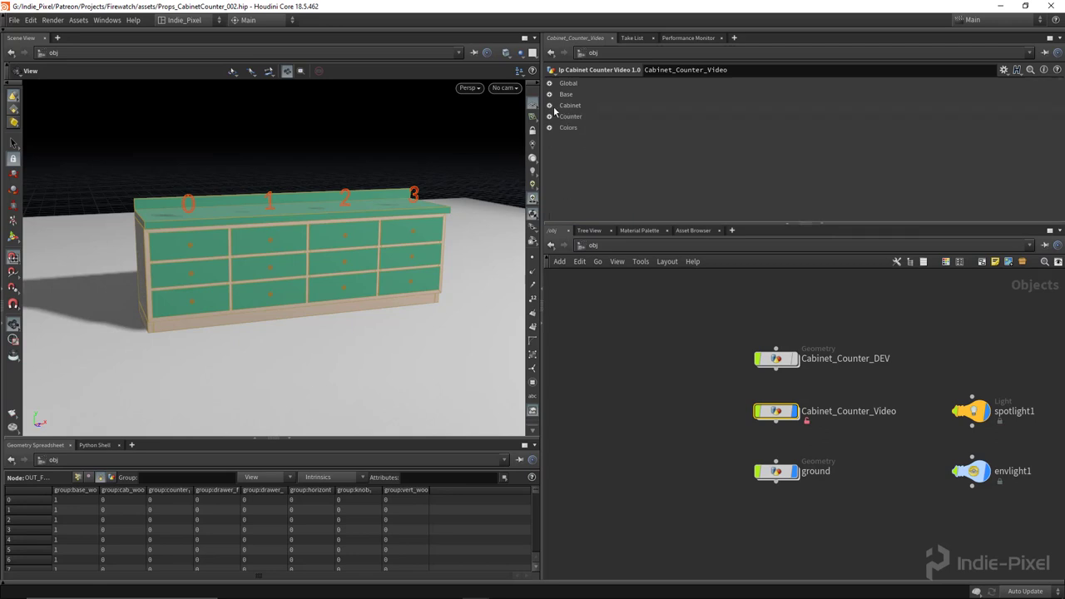
click(550, 105)
click(550, 106)
click(551, 95)
click(550, 95)
click(550, 84)
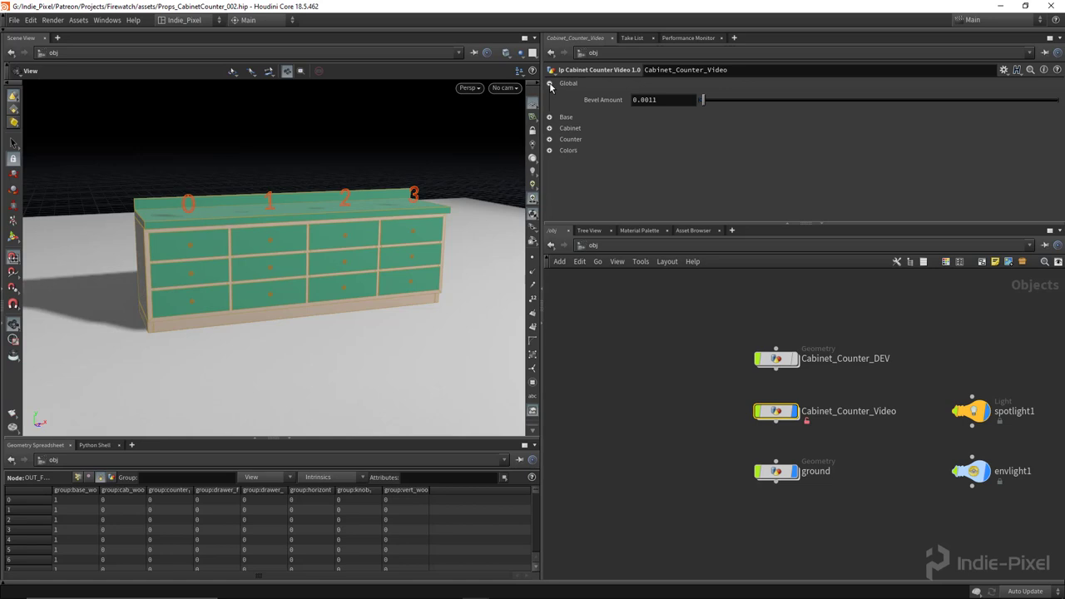
click(550, 84)
drag(862, 223, 863, 275)
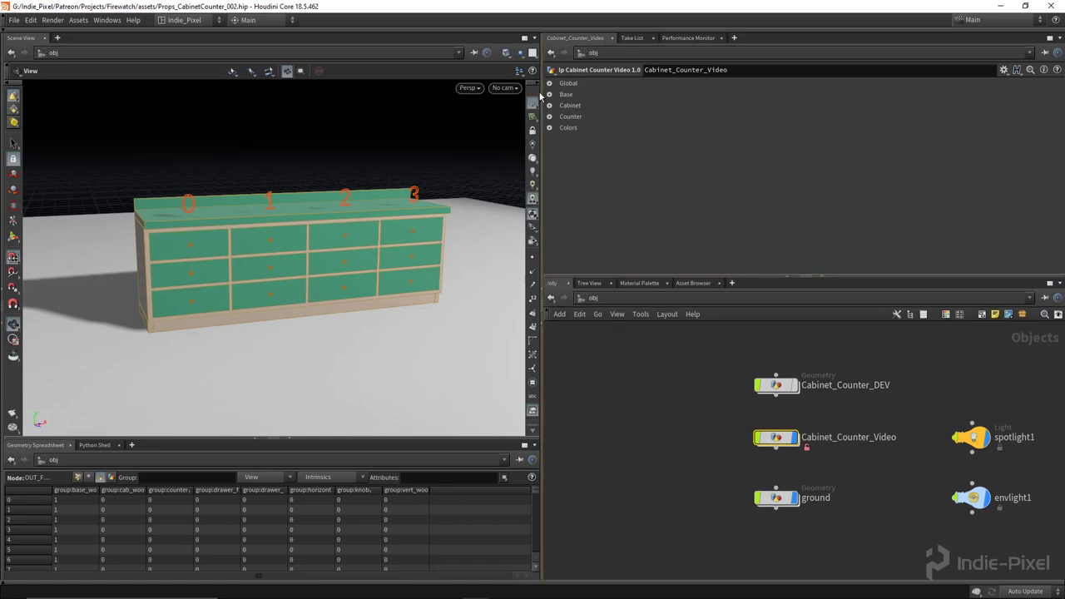
click(550, 84)
click(550, 84)
click(550, 94)
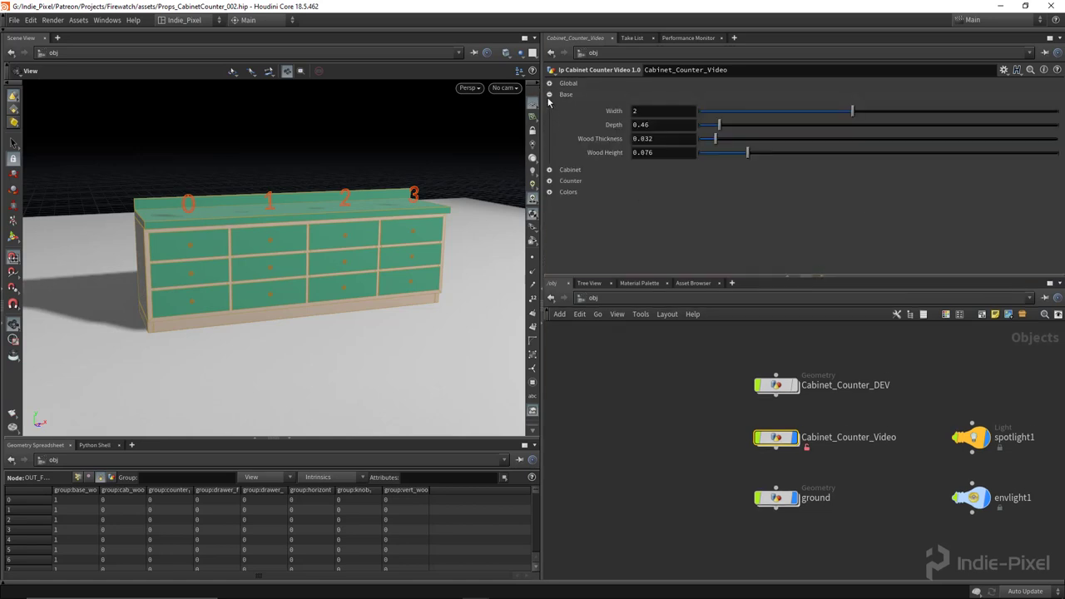
click(550, 95)
drag(364, 280, 383, 284)
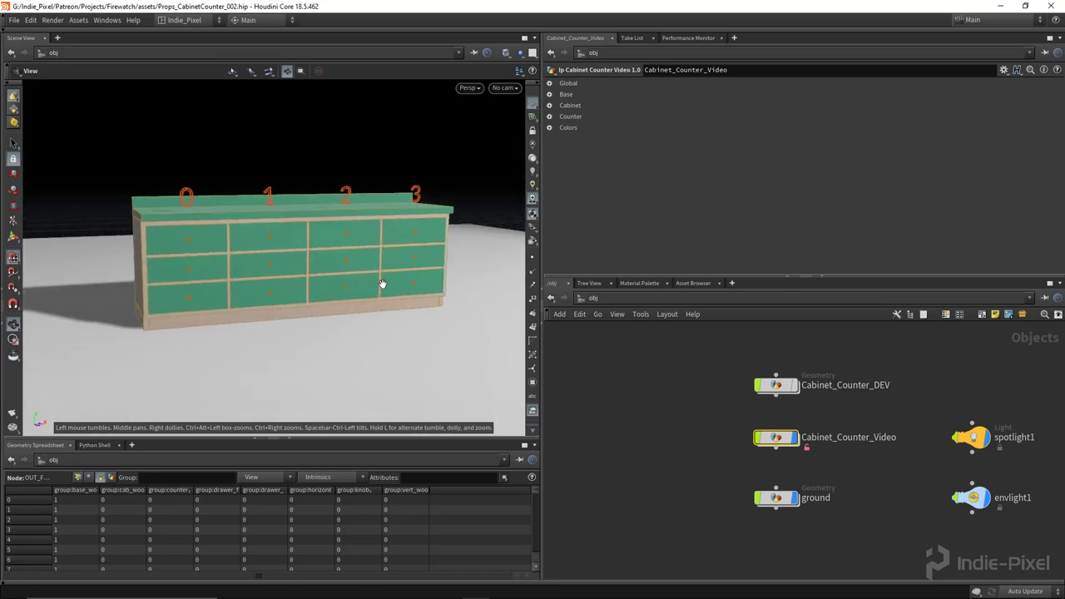